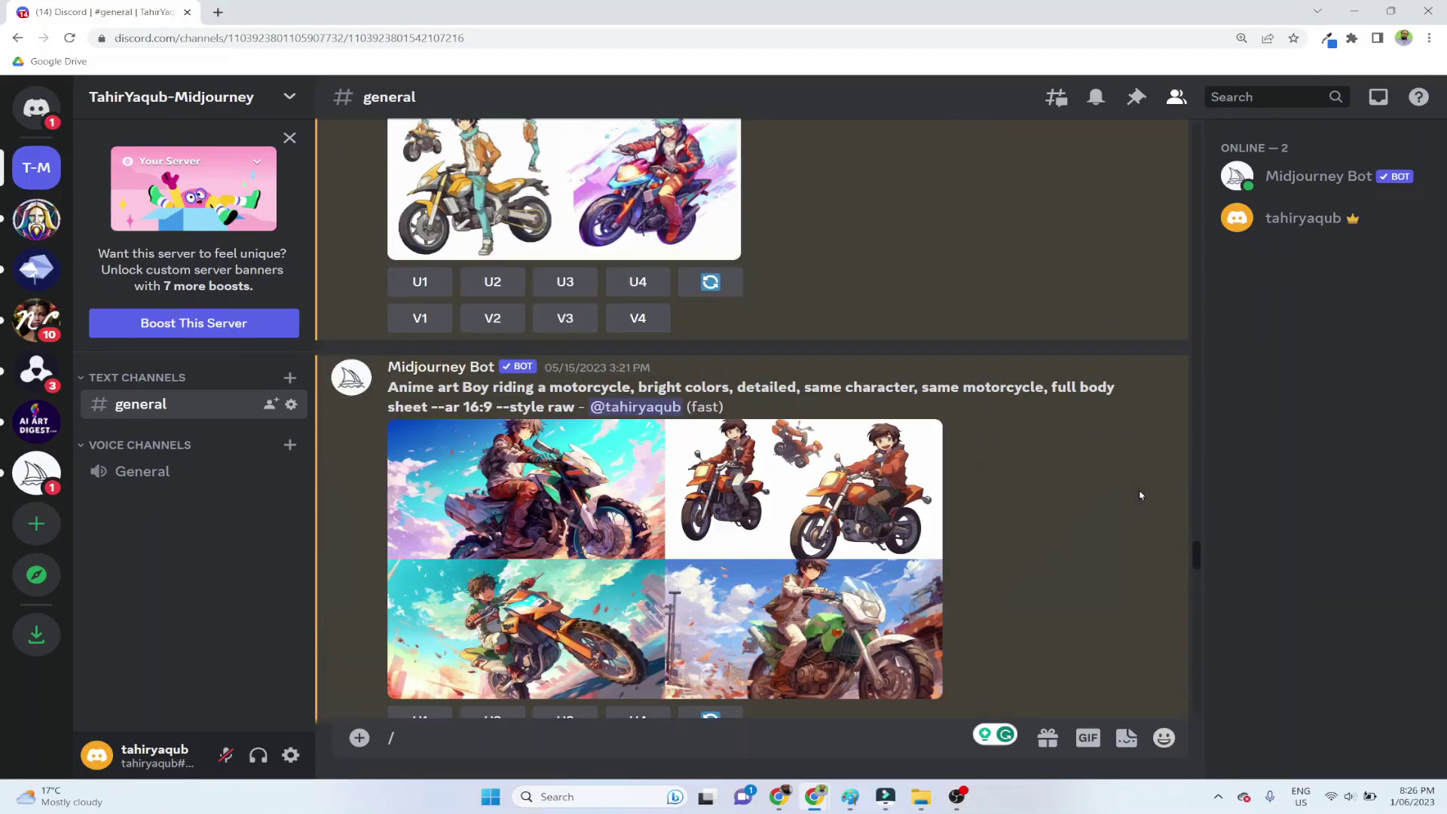
- Zoom in on the Discord page and scroll #general down to the upscaled Chuckie Finster render
key(ctrl+plus)
scroll(1043, 414, down, 15)
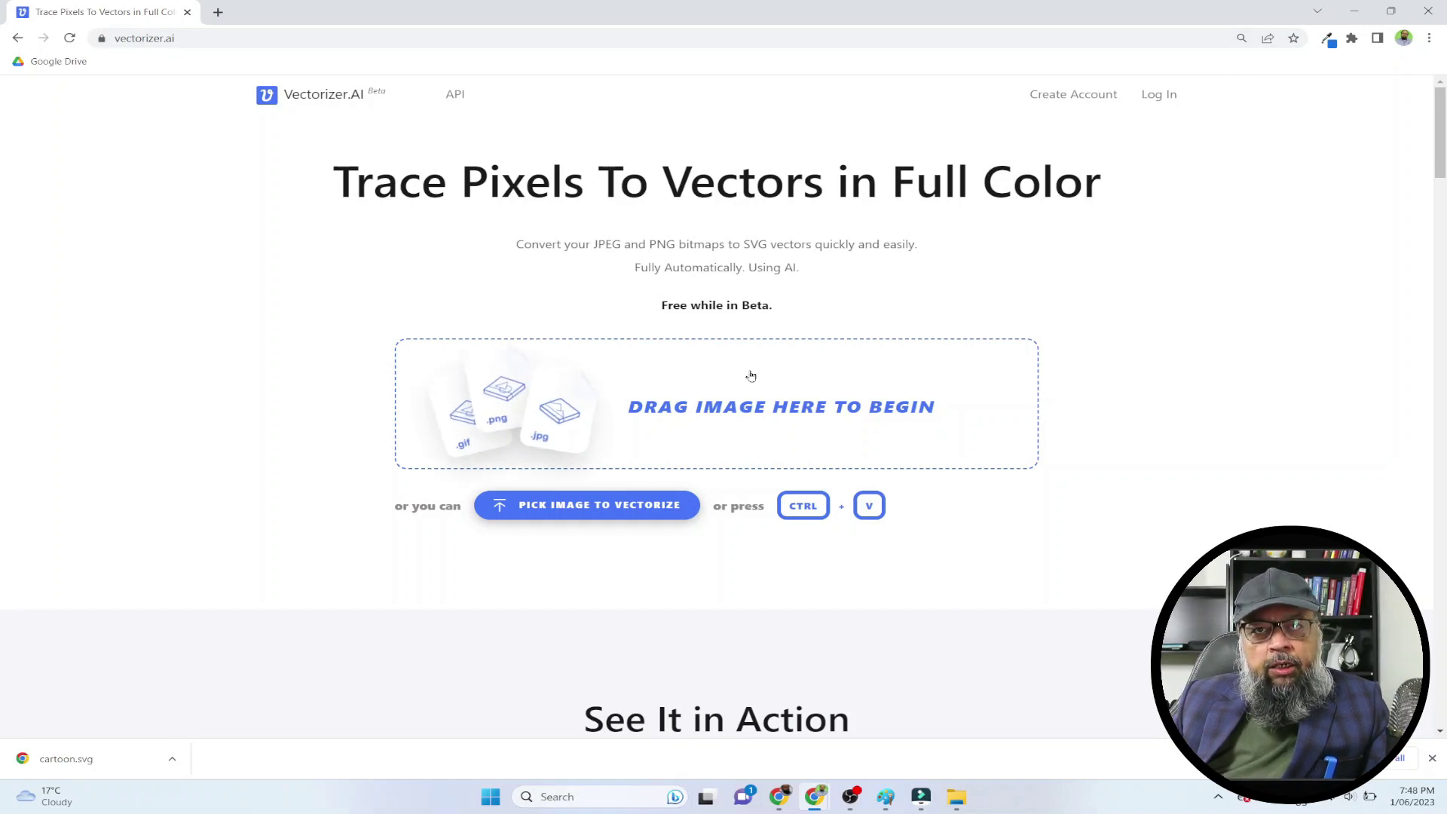
- Load the Stange-New-AI-Cartoon angry character PNG from Video-30-Print-Ai-Images into Vectorizer.AI
click(605, 505)
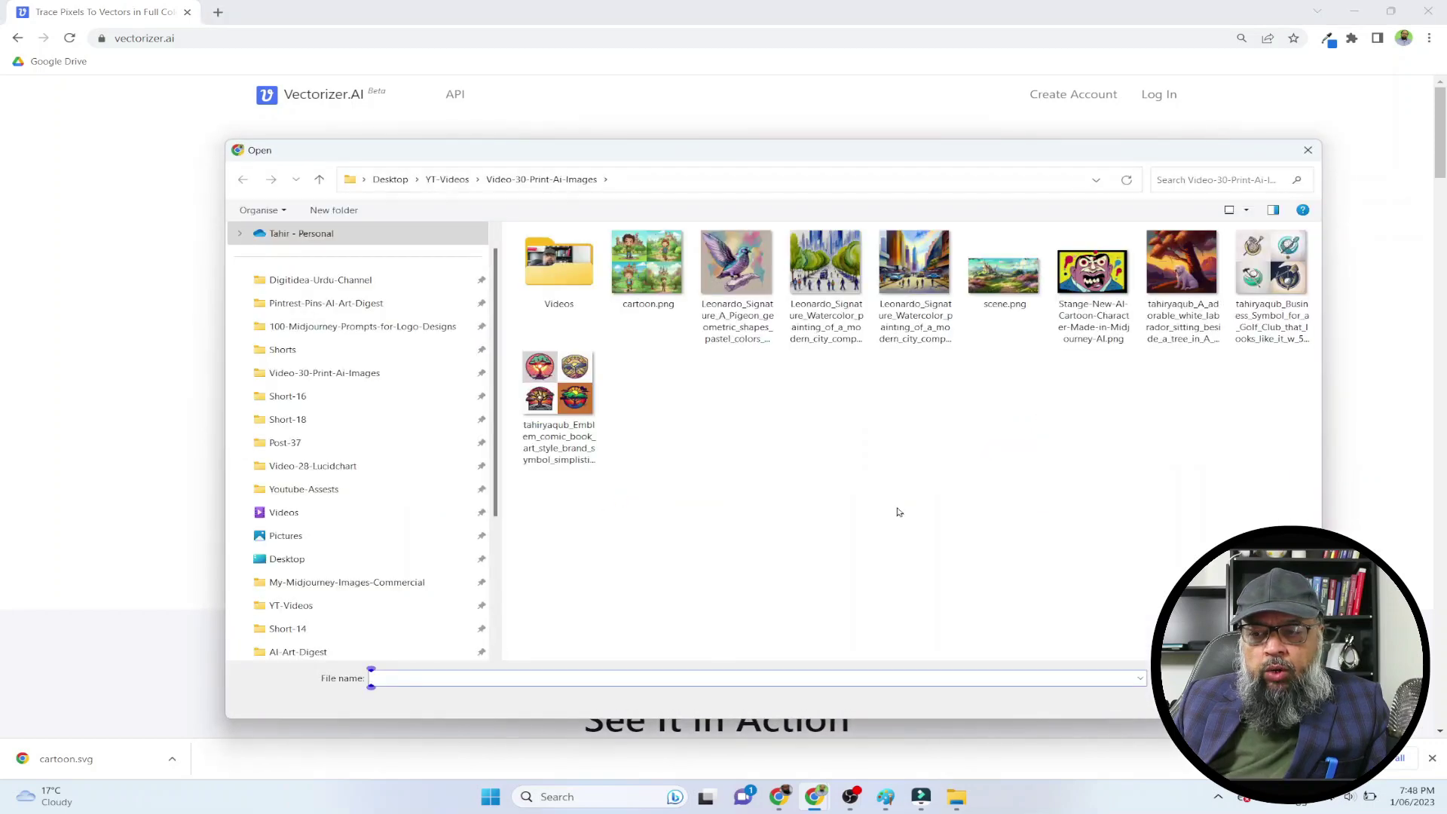
click(1097, 292)
click(1206, 705)
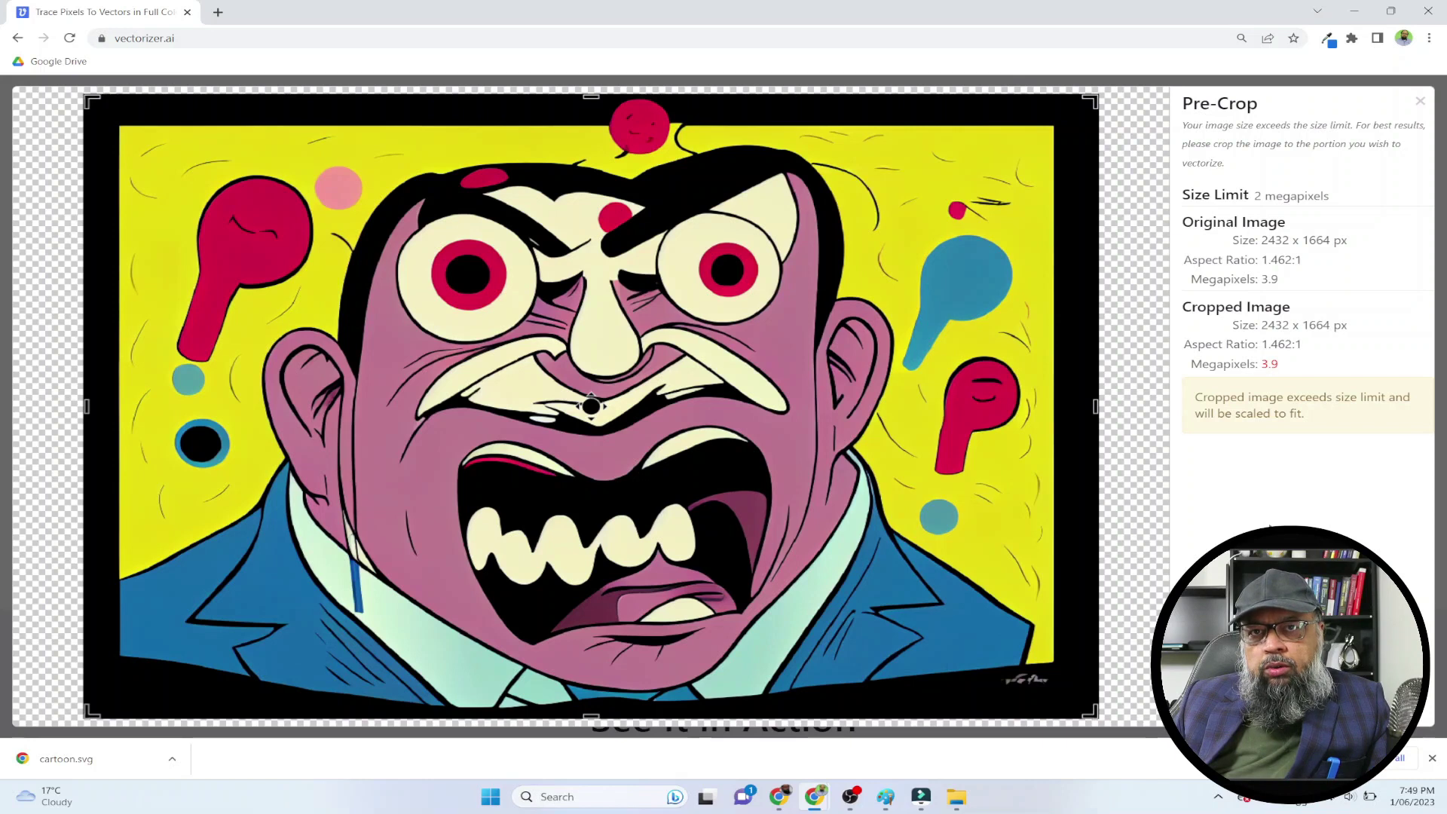
key(alt+Tab)
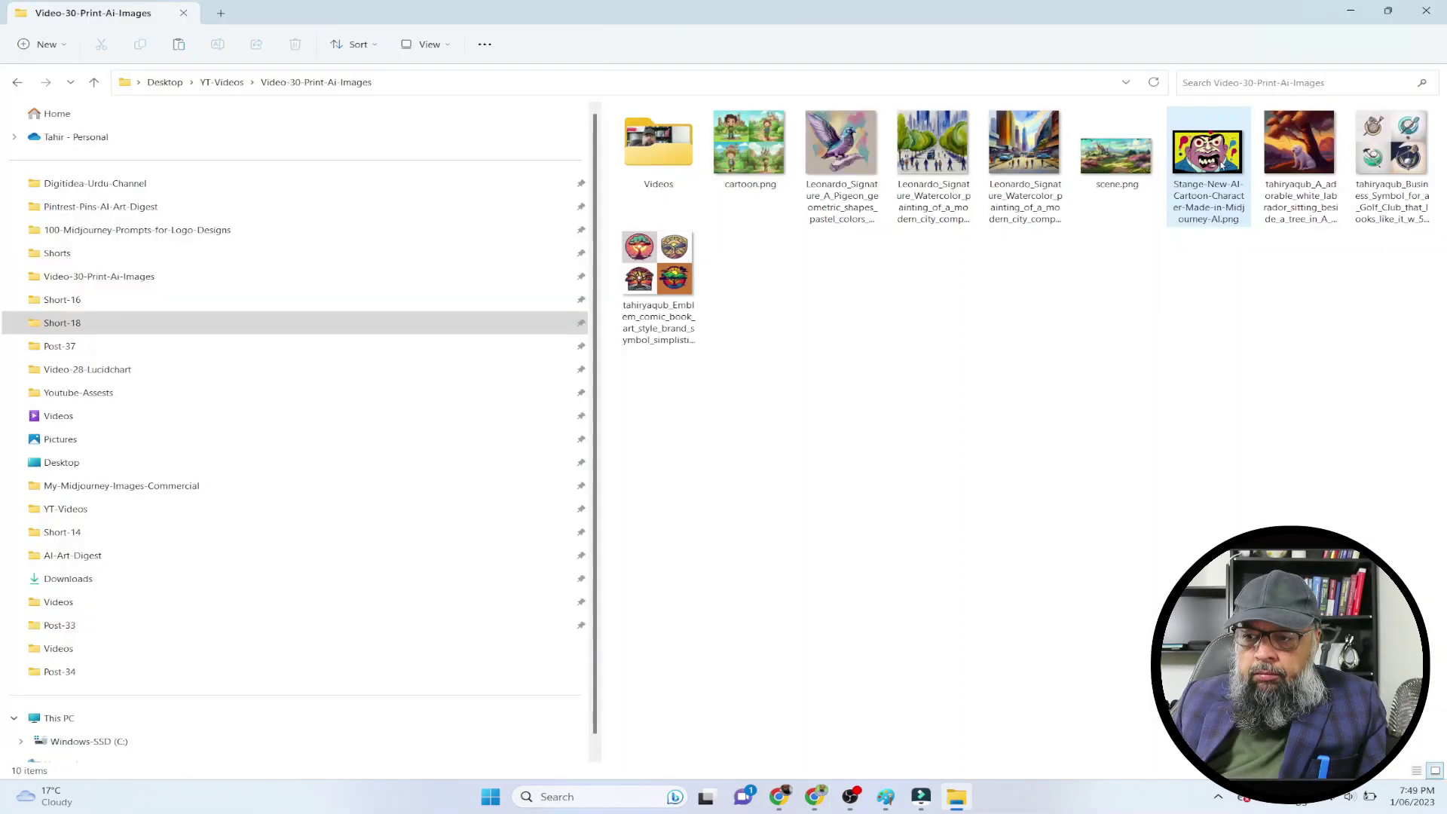
right_click(1209, 156)
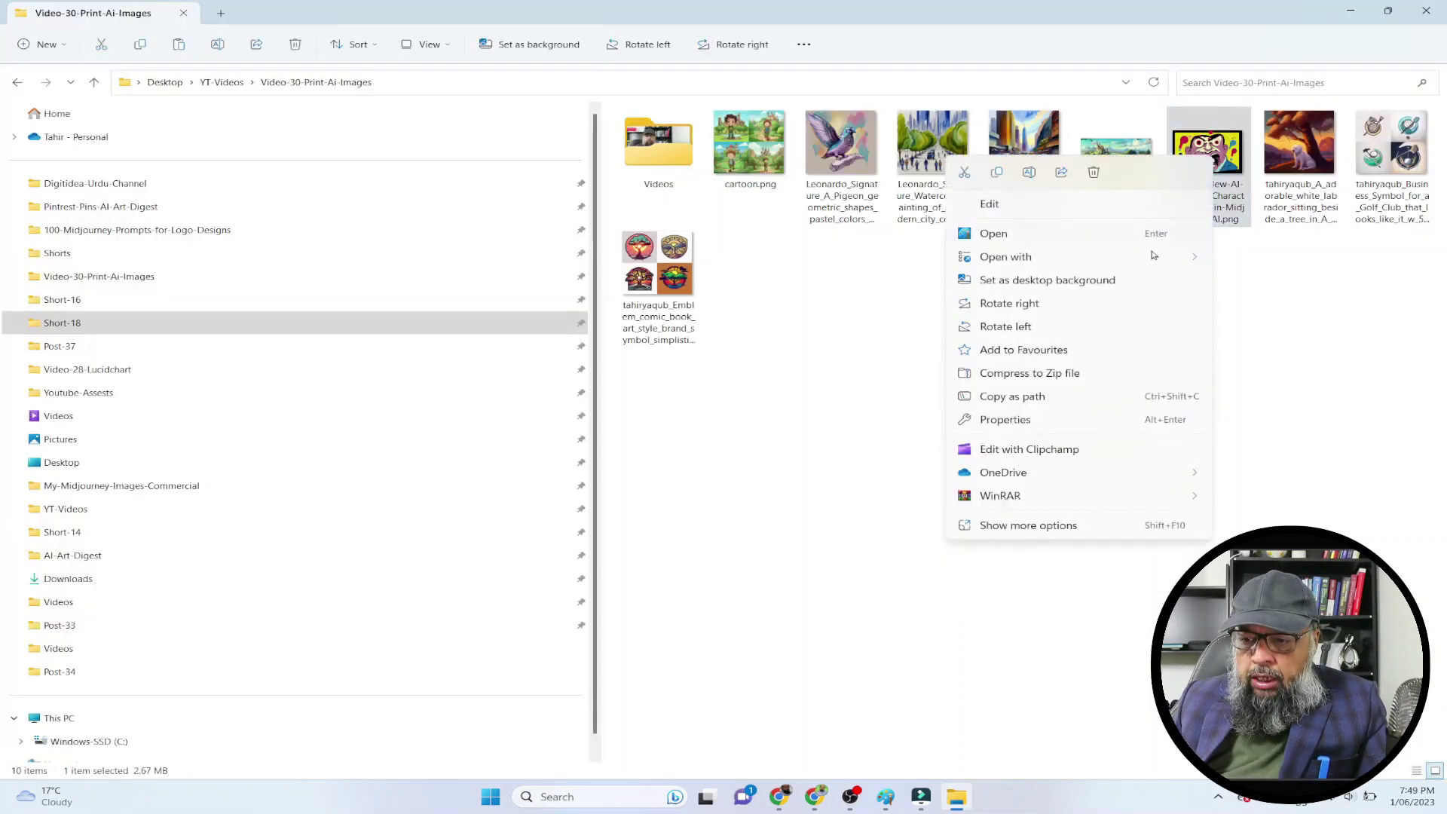
click(1006, 419)
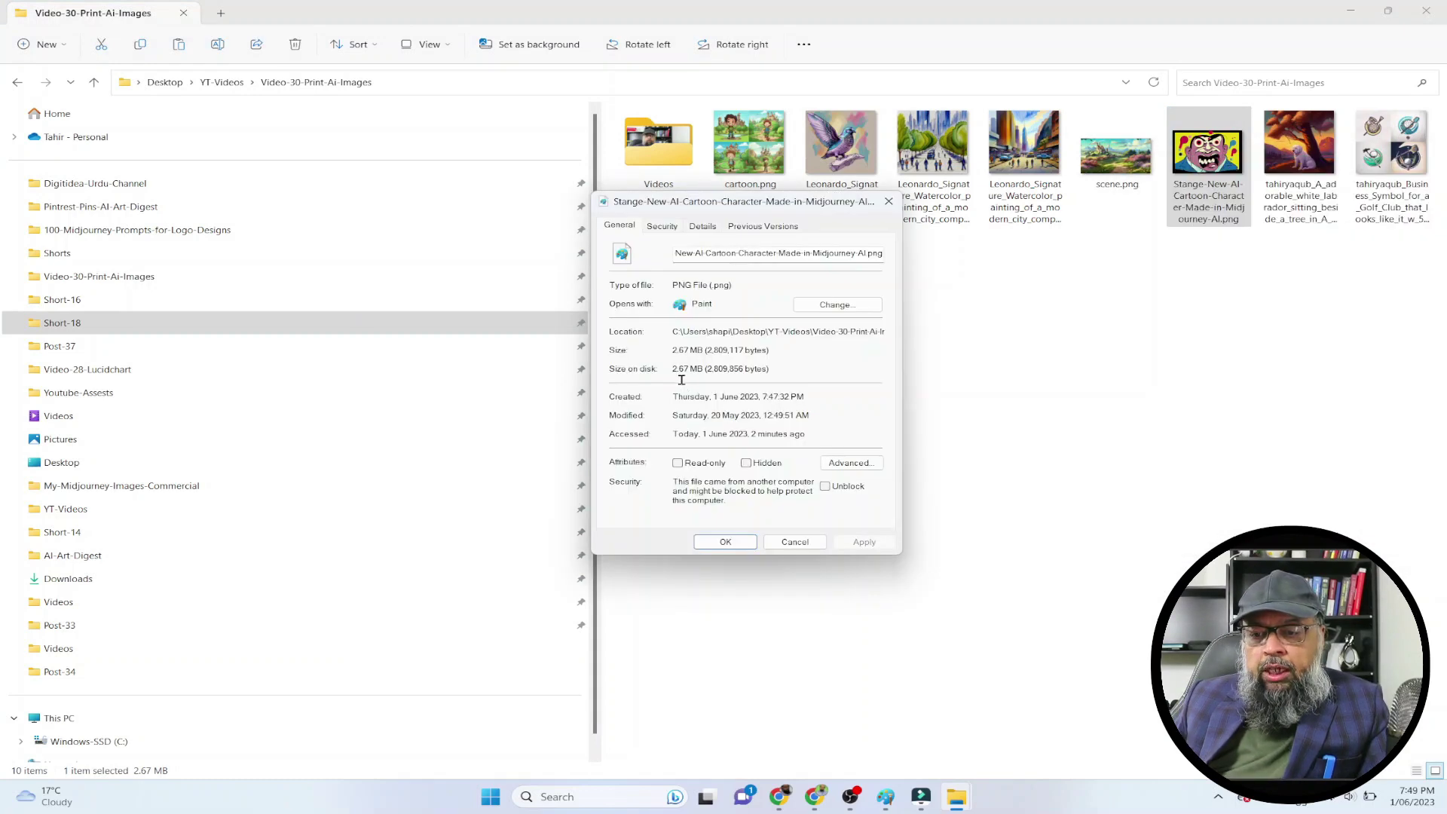
click(703, 226)
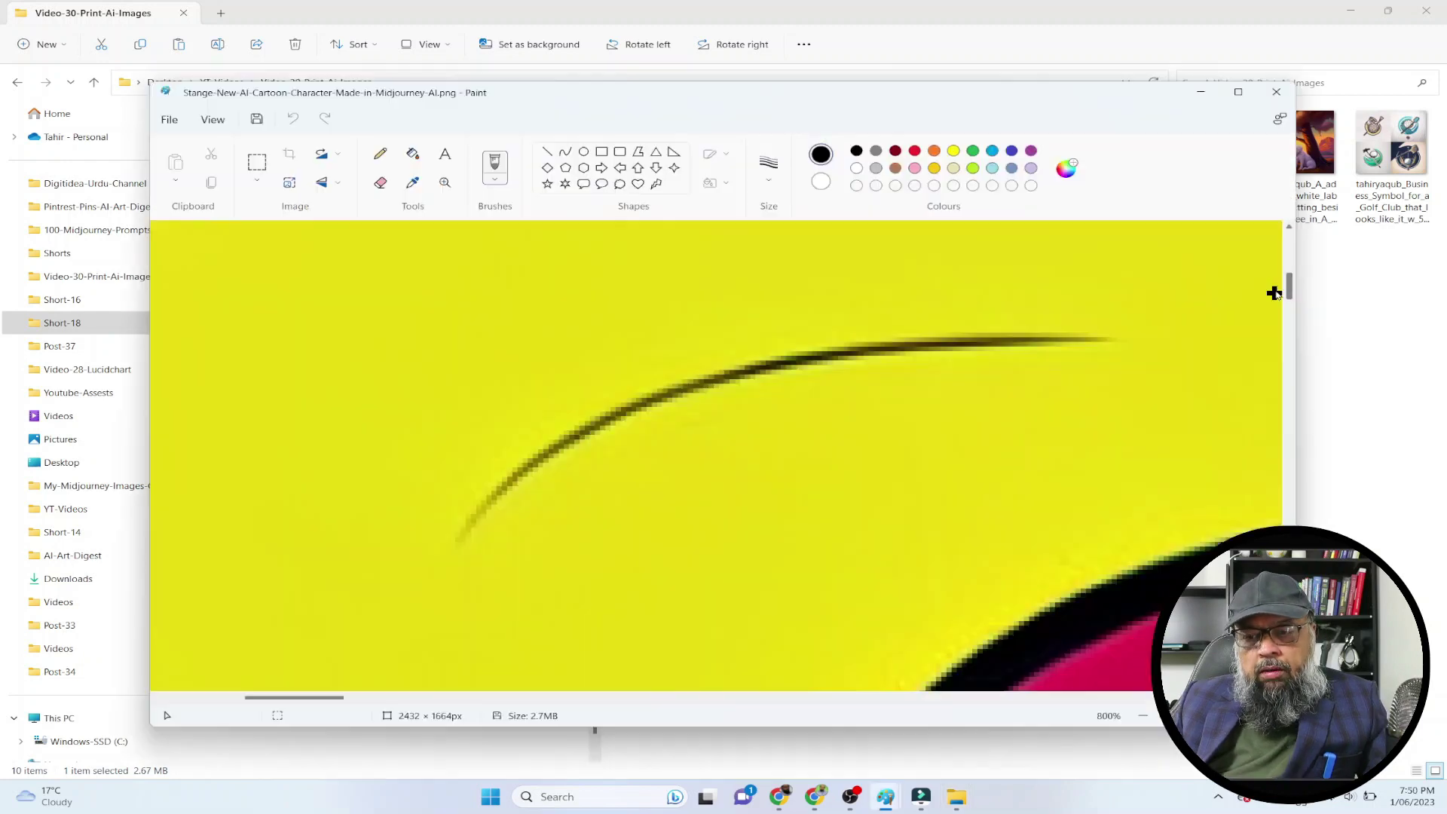
scroll(1273, 289, up, 1)
scroll(1274, 288, down, 4)
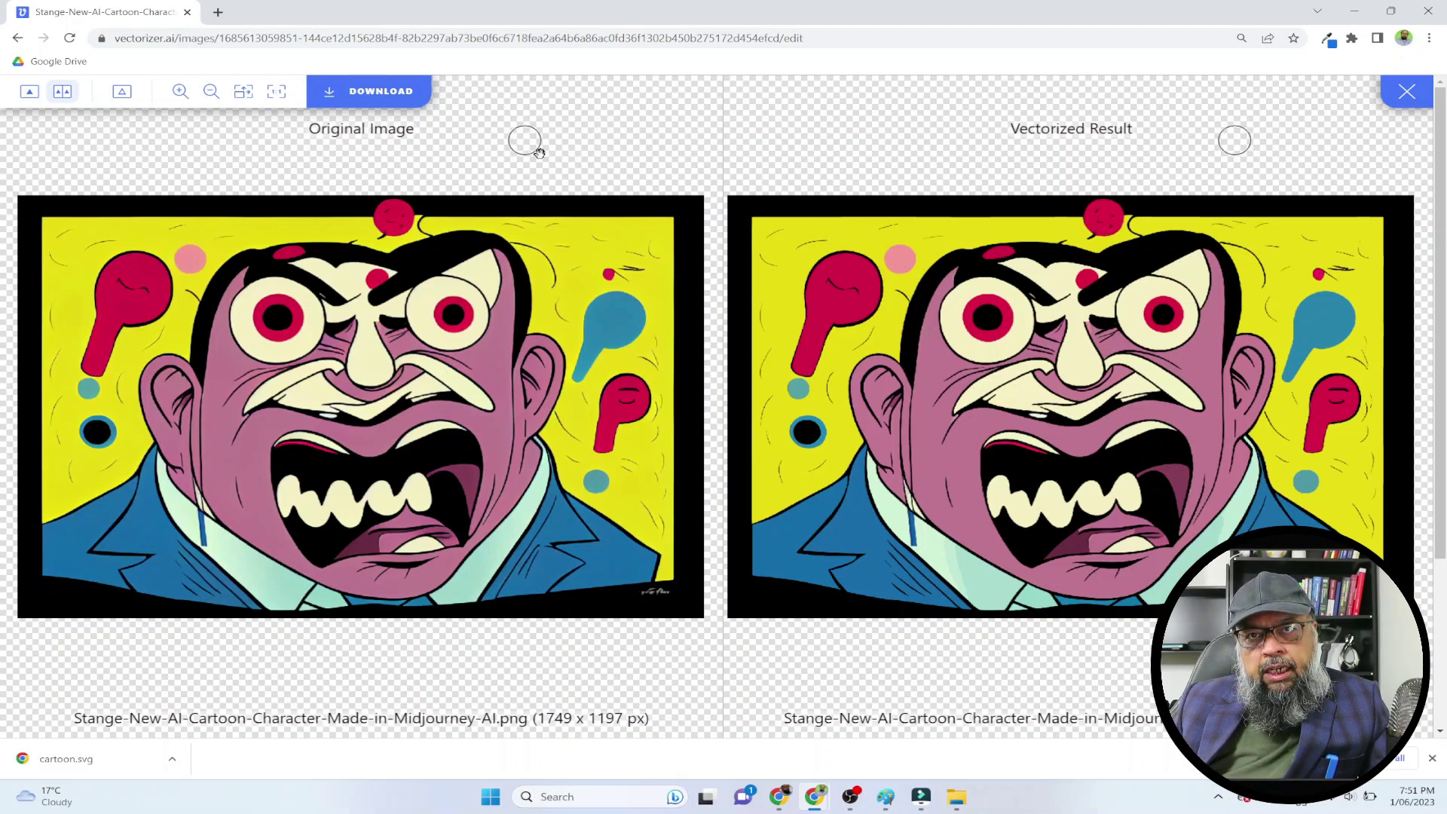
- Zoom both panes to compare the smooth vector edges with the pixelated original, then bring up Download
scroll(489, 289, up, 5)
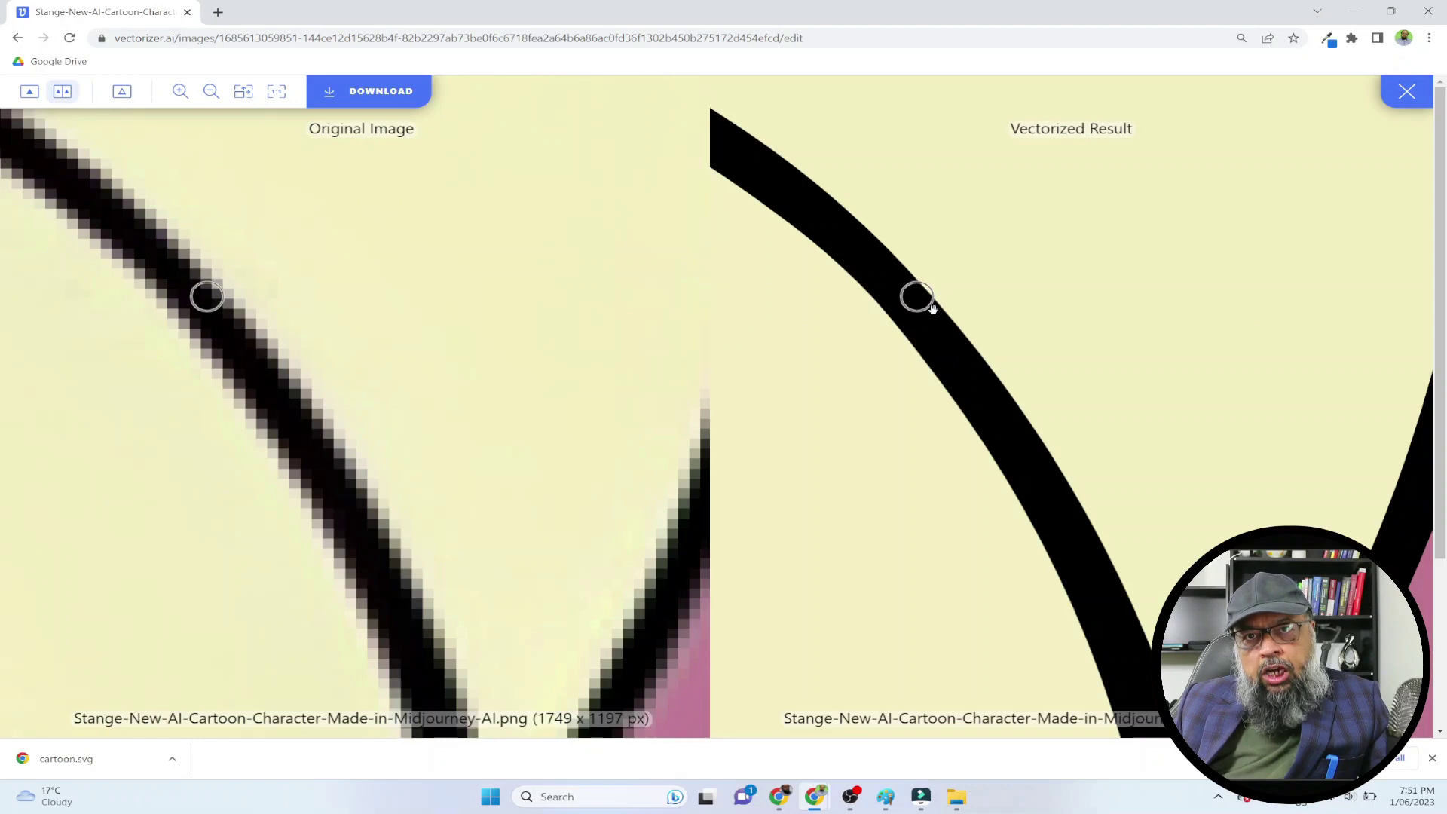
scroll(933, 308, down, 5)
scroll(204, 396, up, 5)
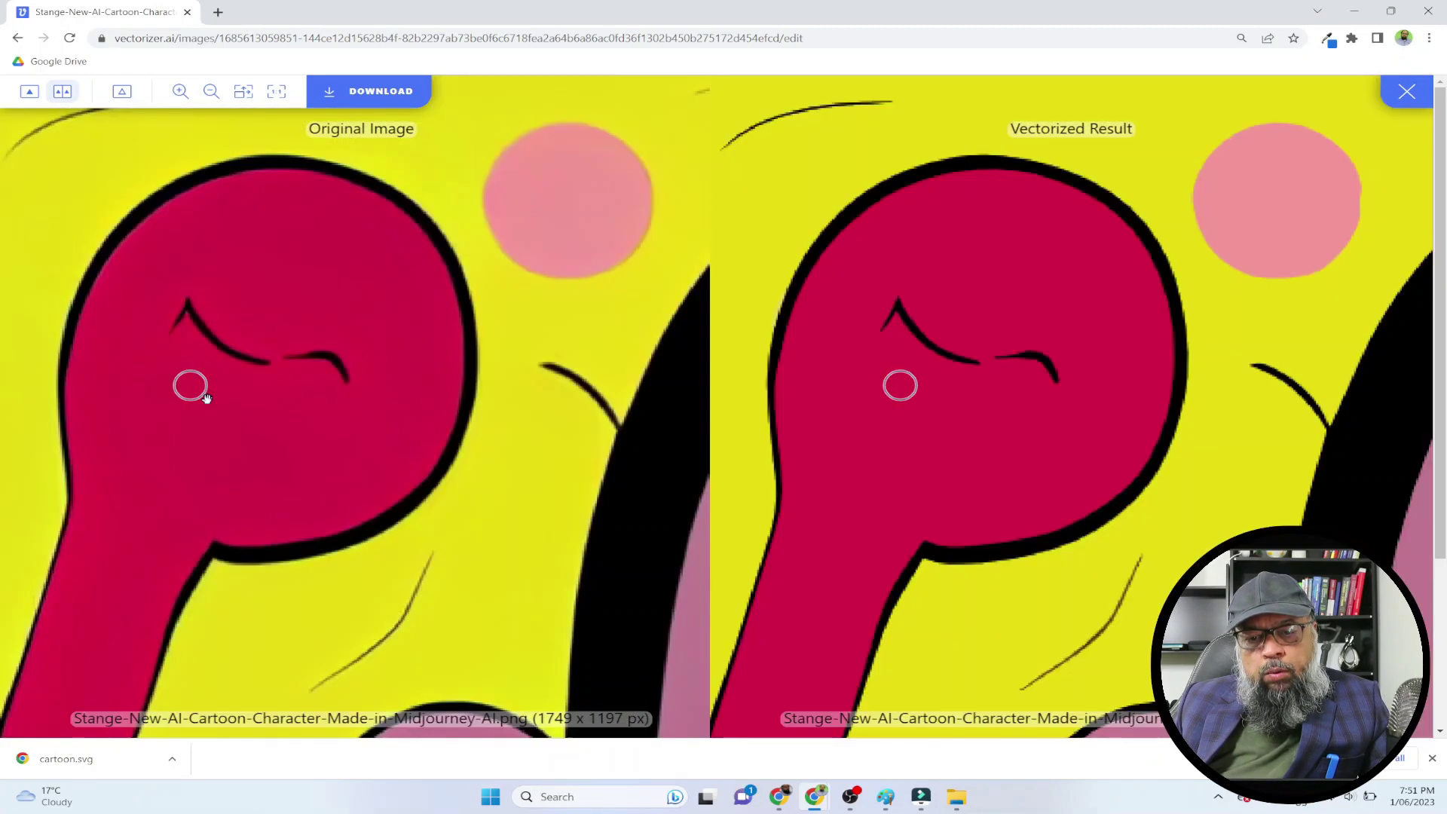
scroll(207, 398, up, 3)
scroll(207, 398, down, 3)
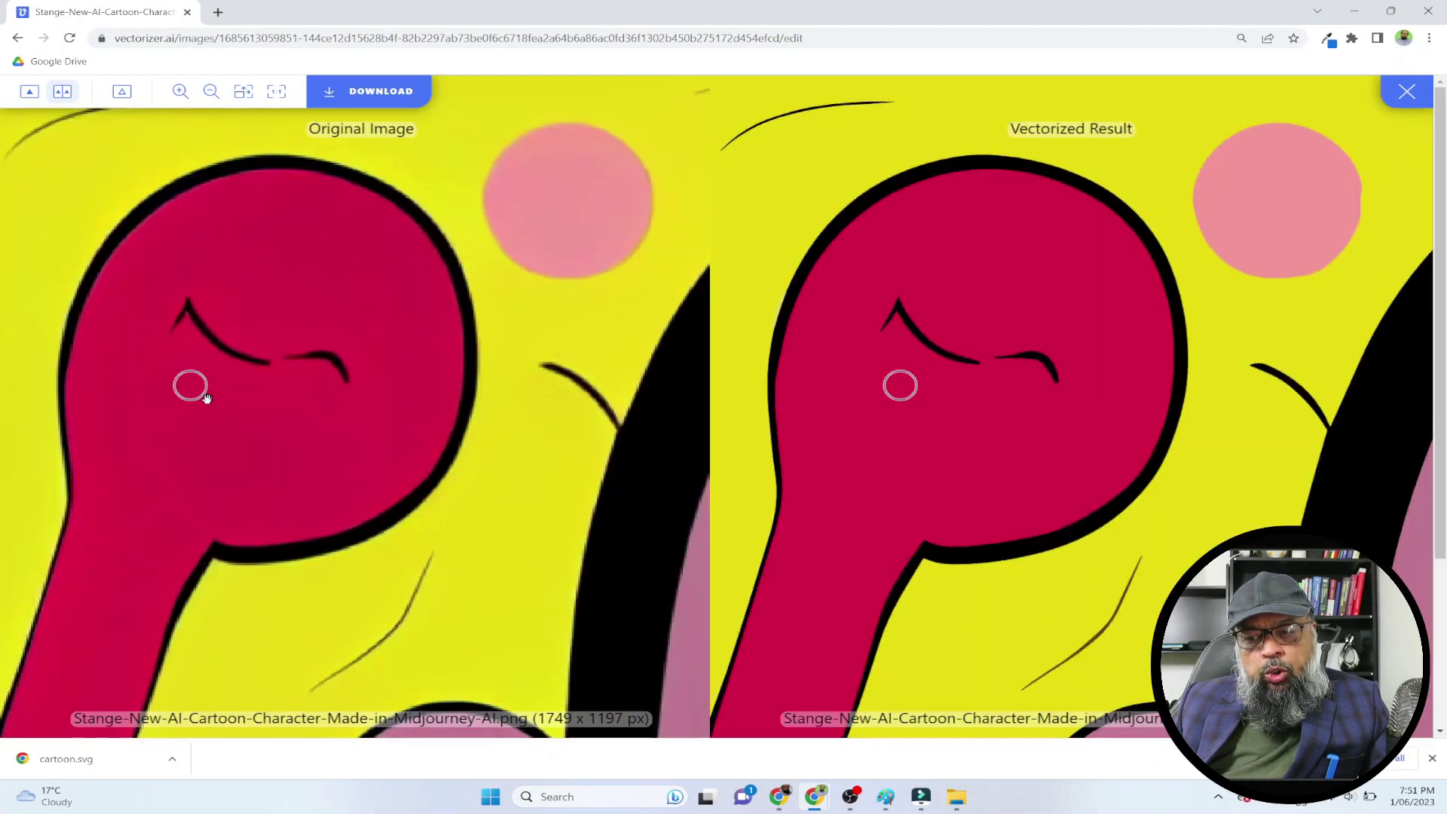
scroll(207, 398, down, 10)
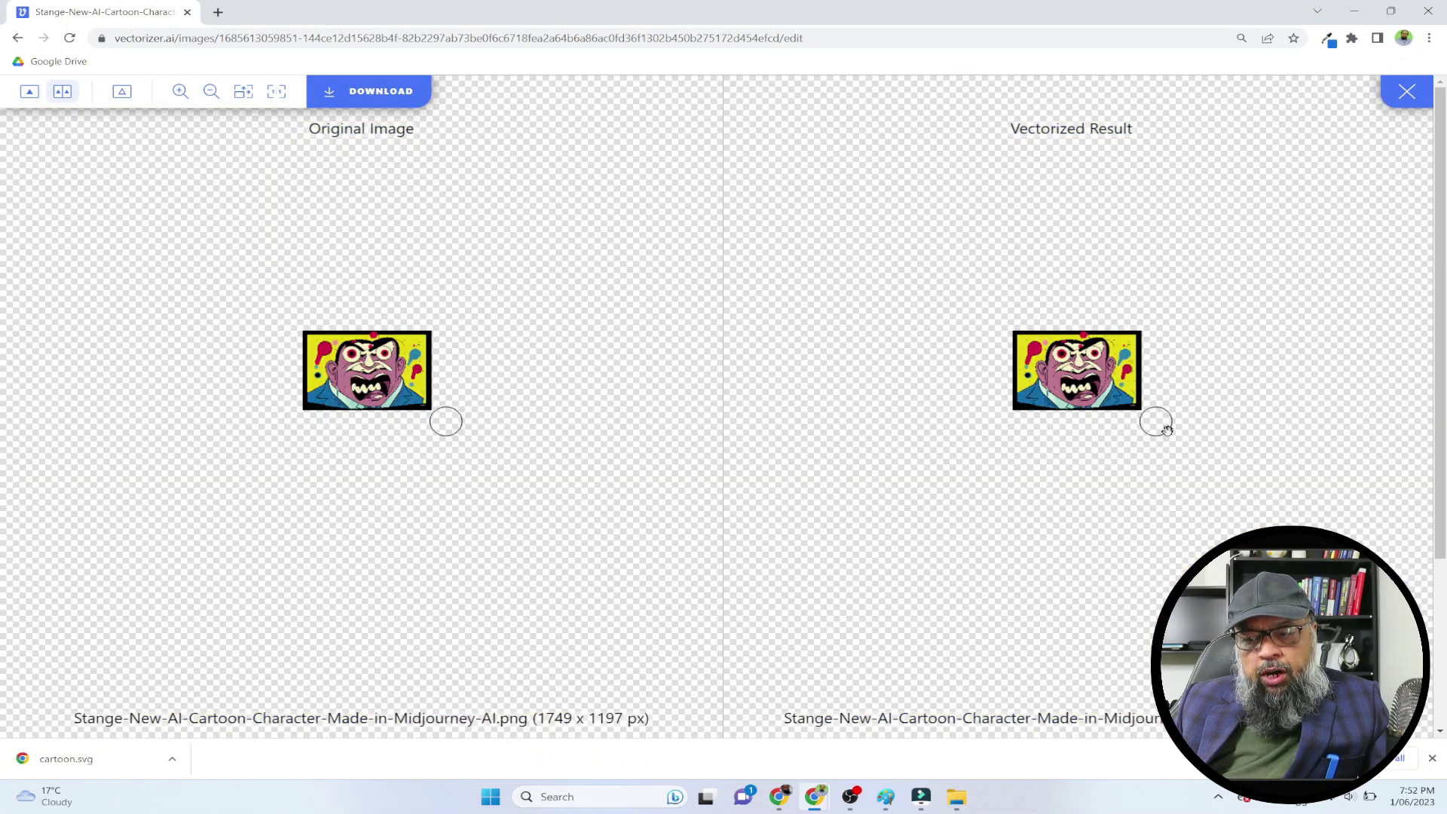
scroll(1143, 408, up, 6)
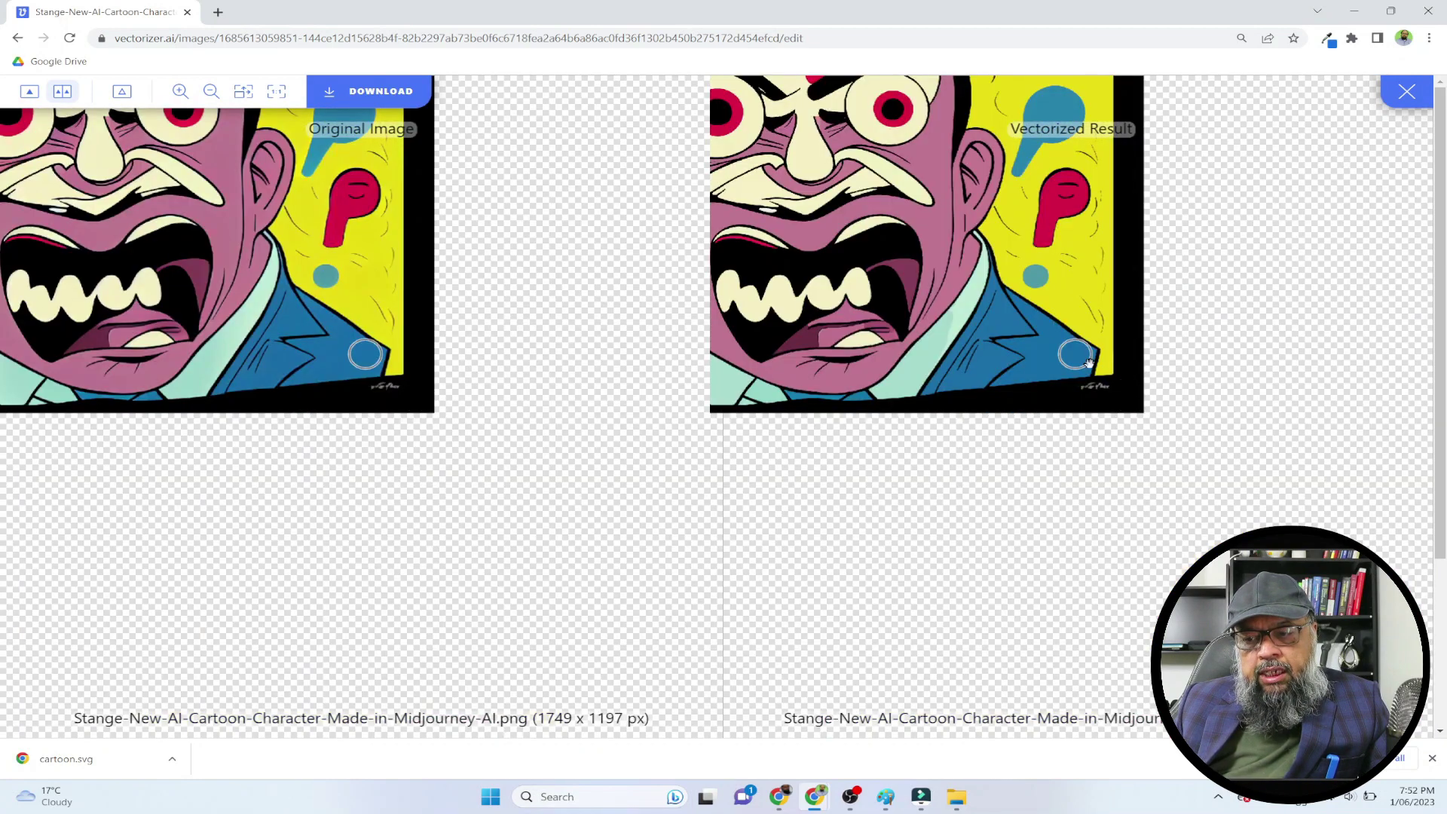
scroll(1155, 399, up, 4)
scroll(1157, 398, up, 3)
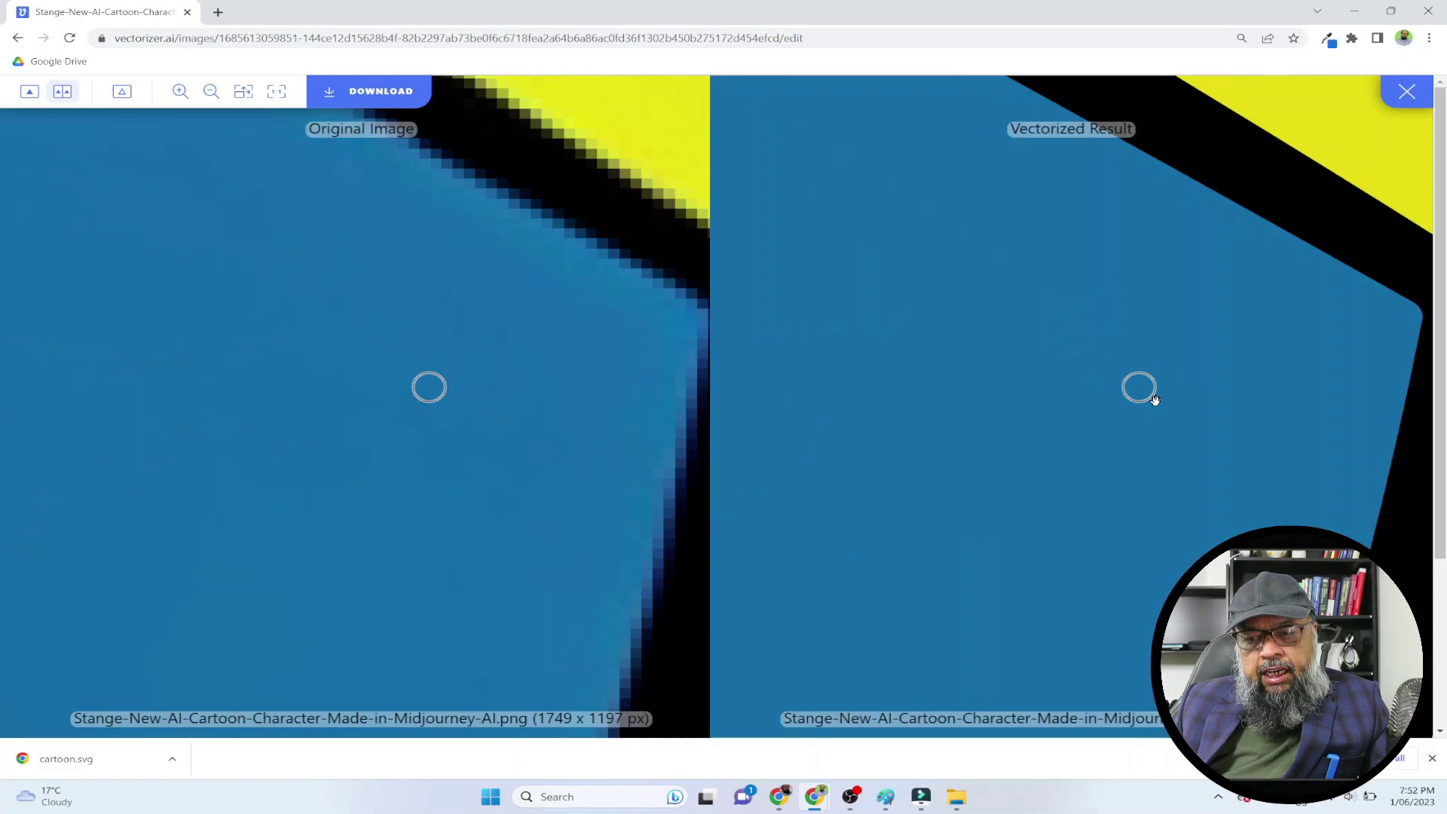
scroll(1211, 384, down, 8)
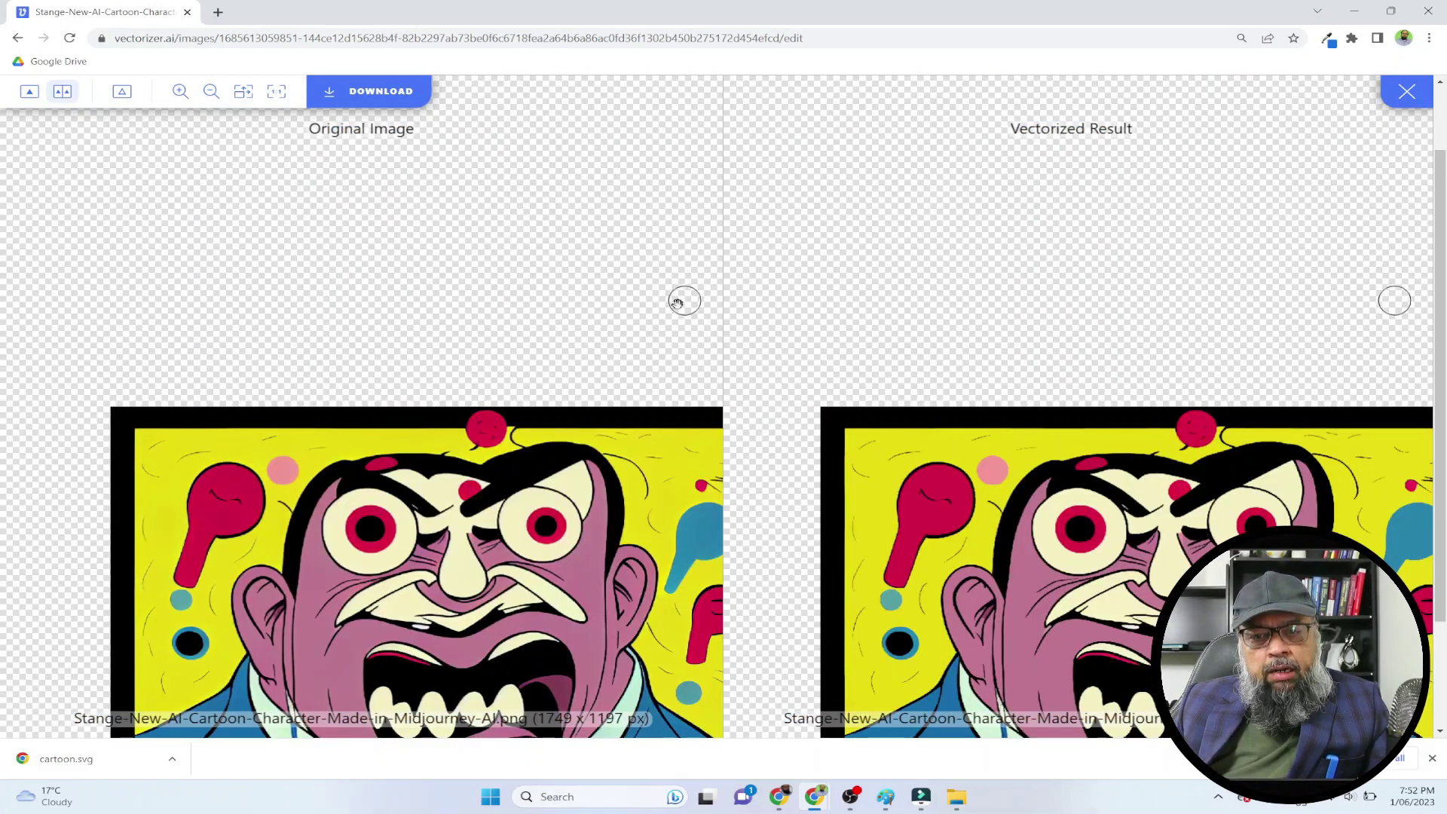
click(392, 100)
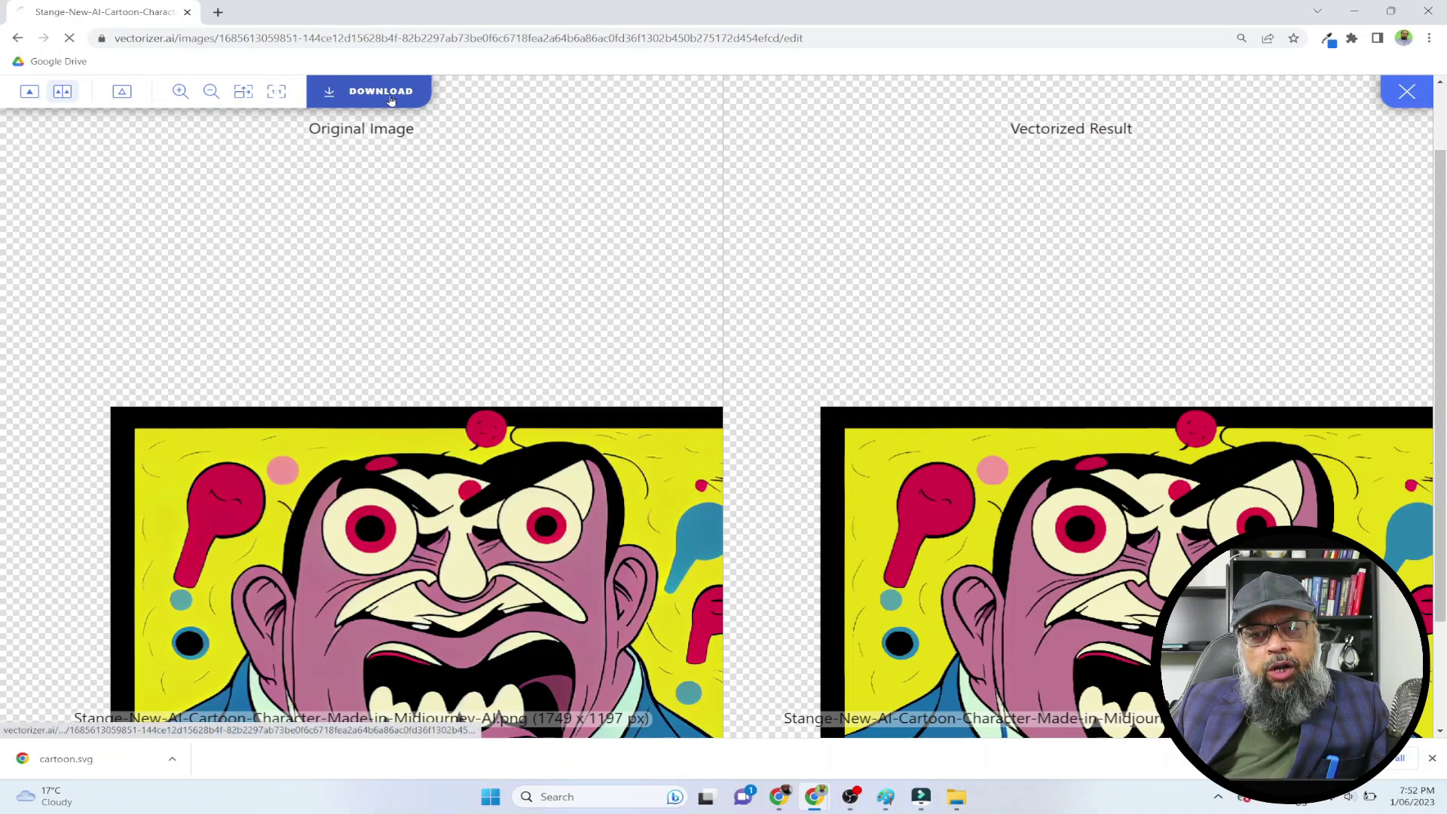
- Review the output options and download the vectorized cartoon as an SVG file
scroll(921, 189, down, 1)
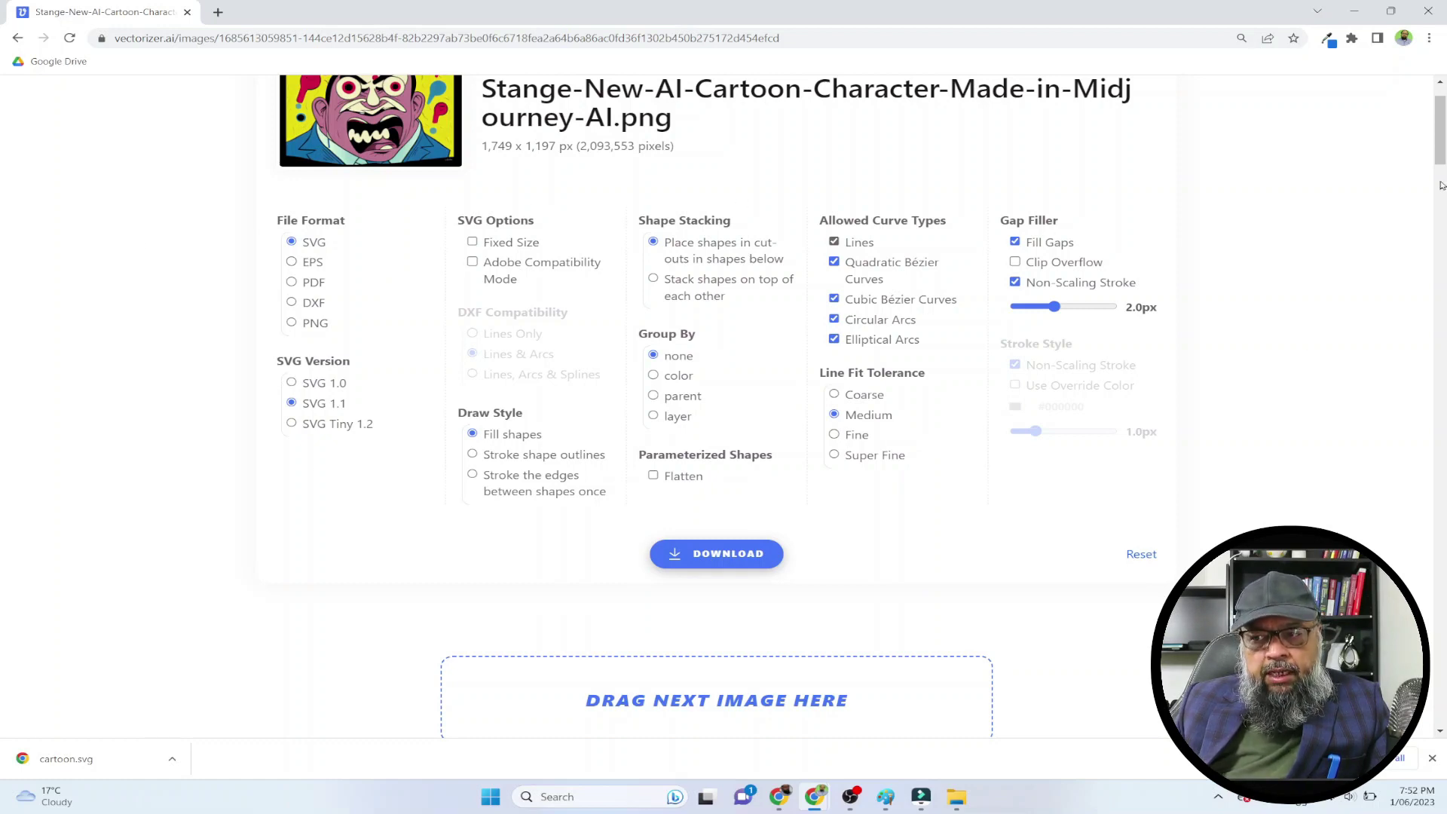
scroll(1440, 185, down, 15)
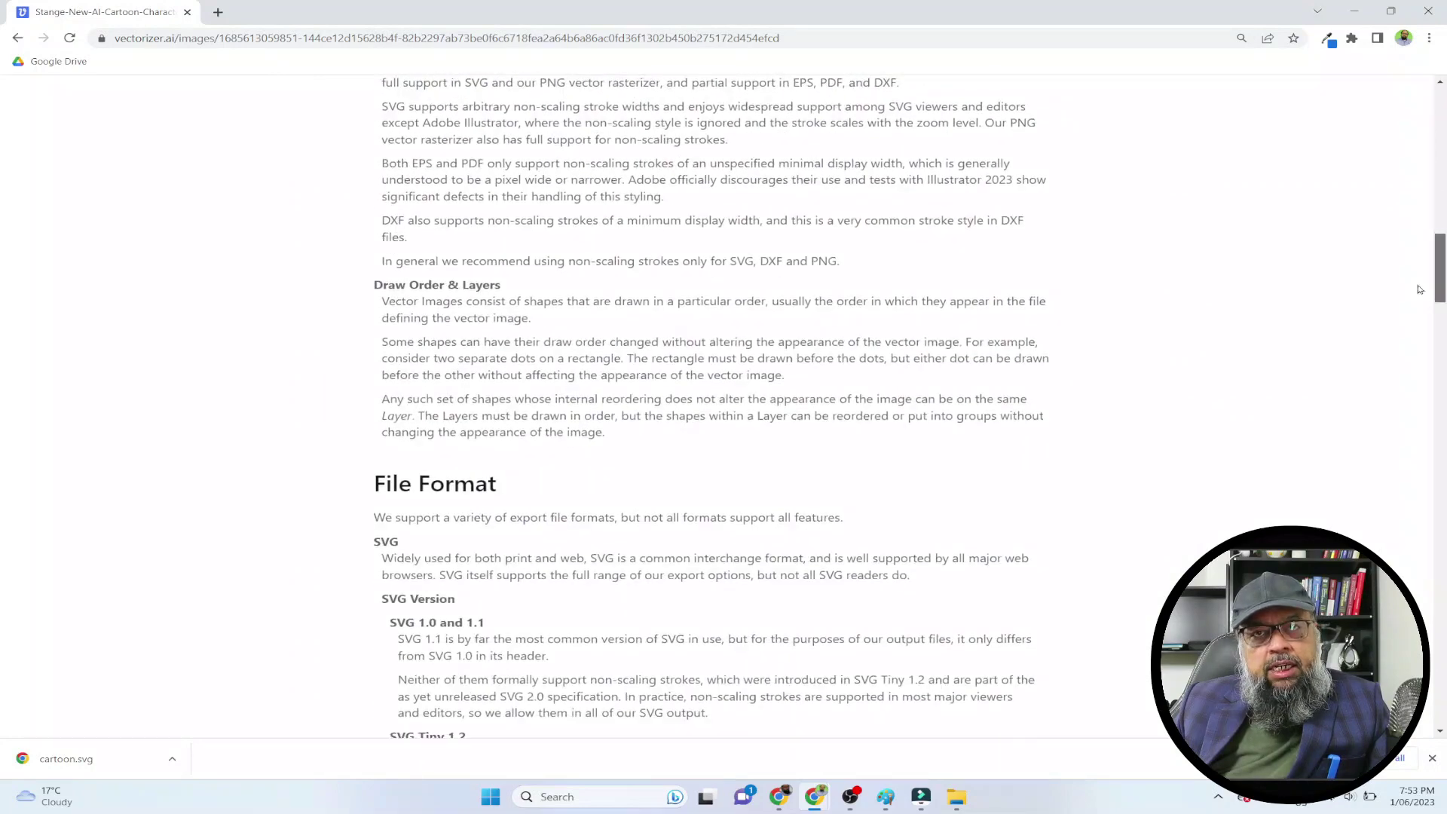
mouse_move(1419, 290)
mouse_down()
mouse_move(1415, 435)
mouse_move(1422, 164)
mouse_up()
scroll(716, 407, up, 1)
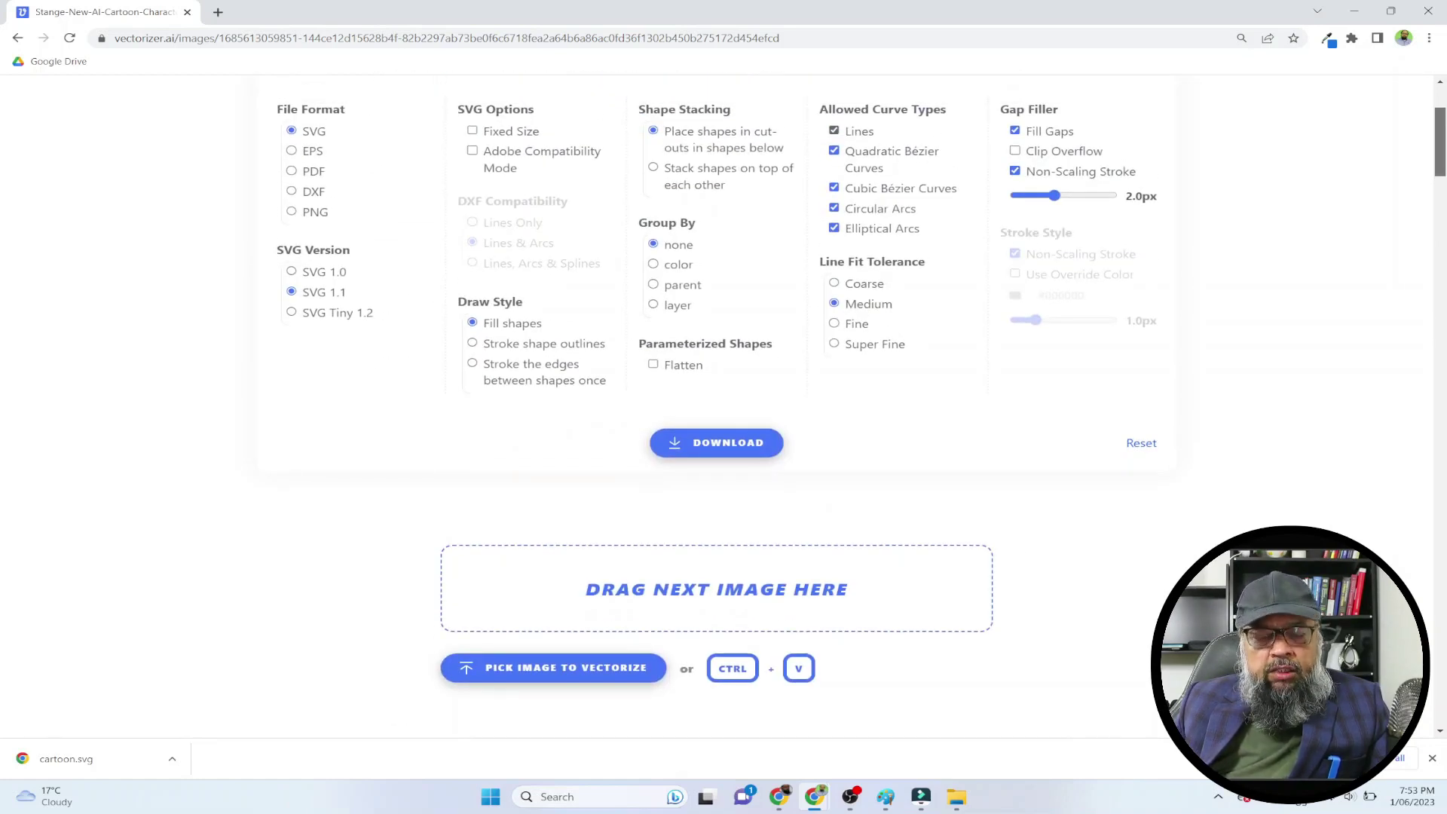
scroll(1384, 272, up, 3)
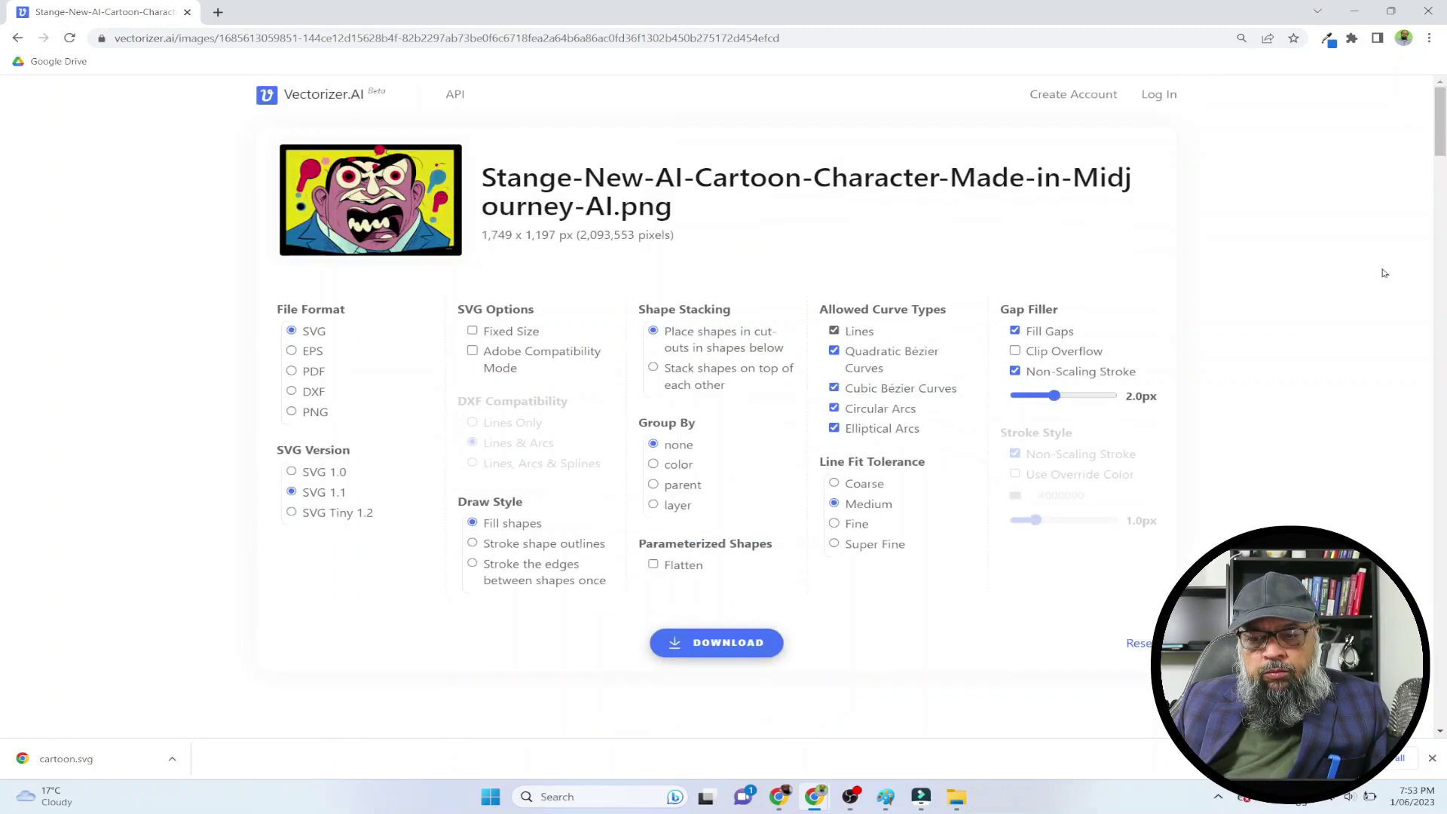
click(737, 645)
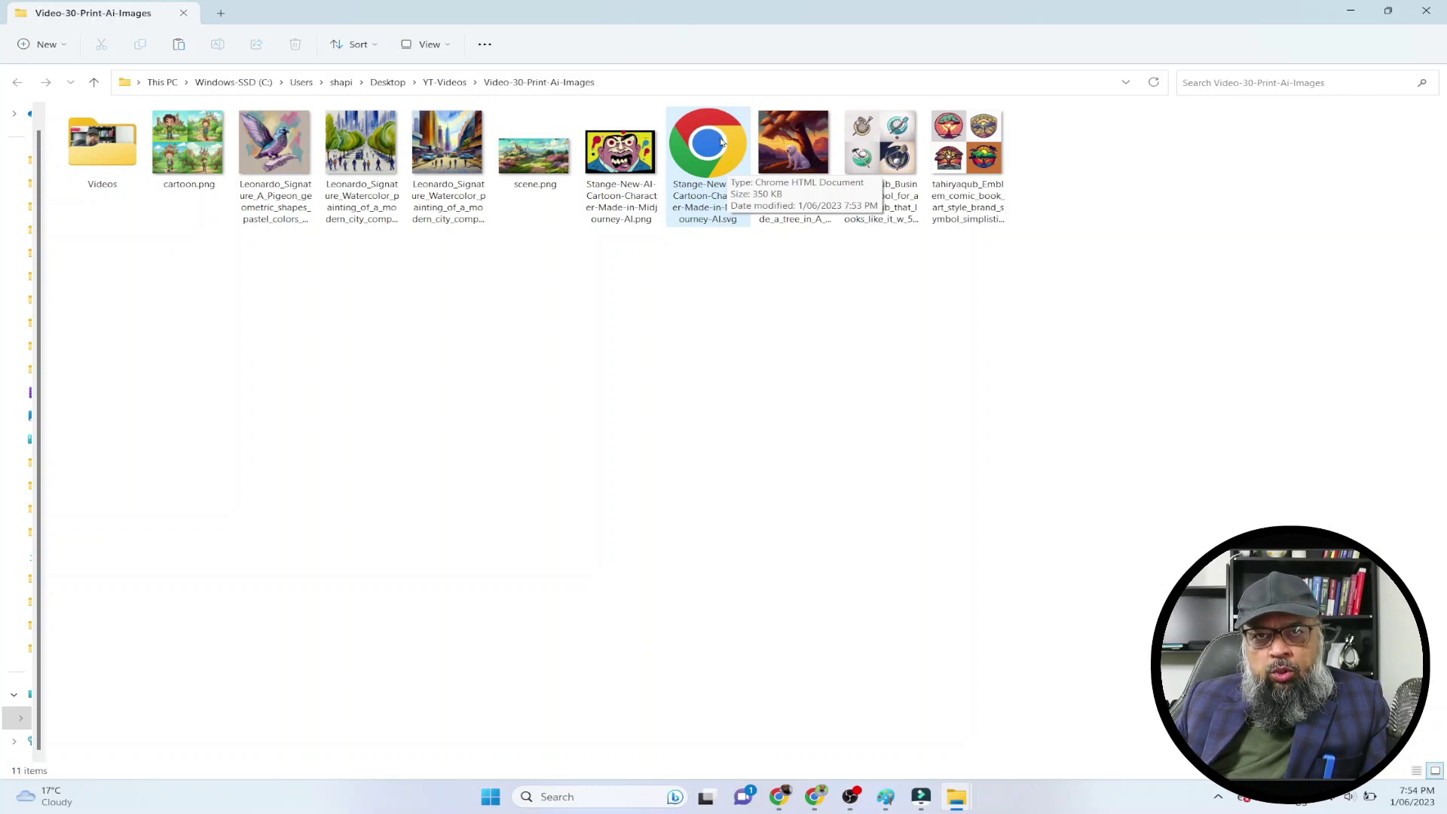
- Preview the saved cartoon SVG in Chrome, then close that preview tab
double_click(709, 143)
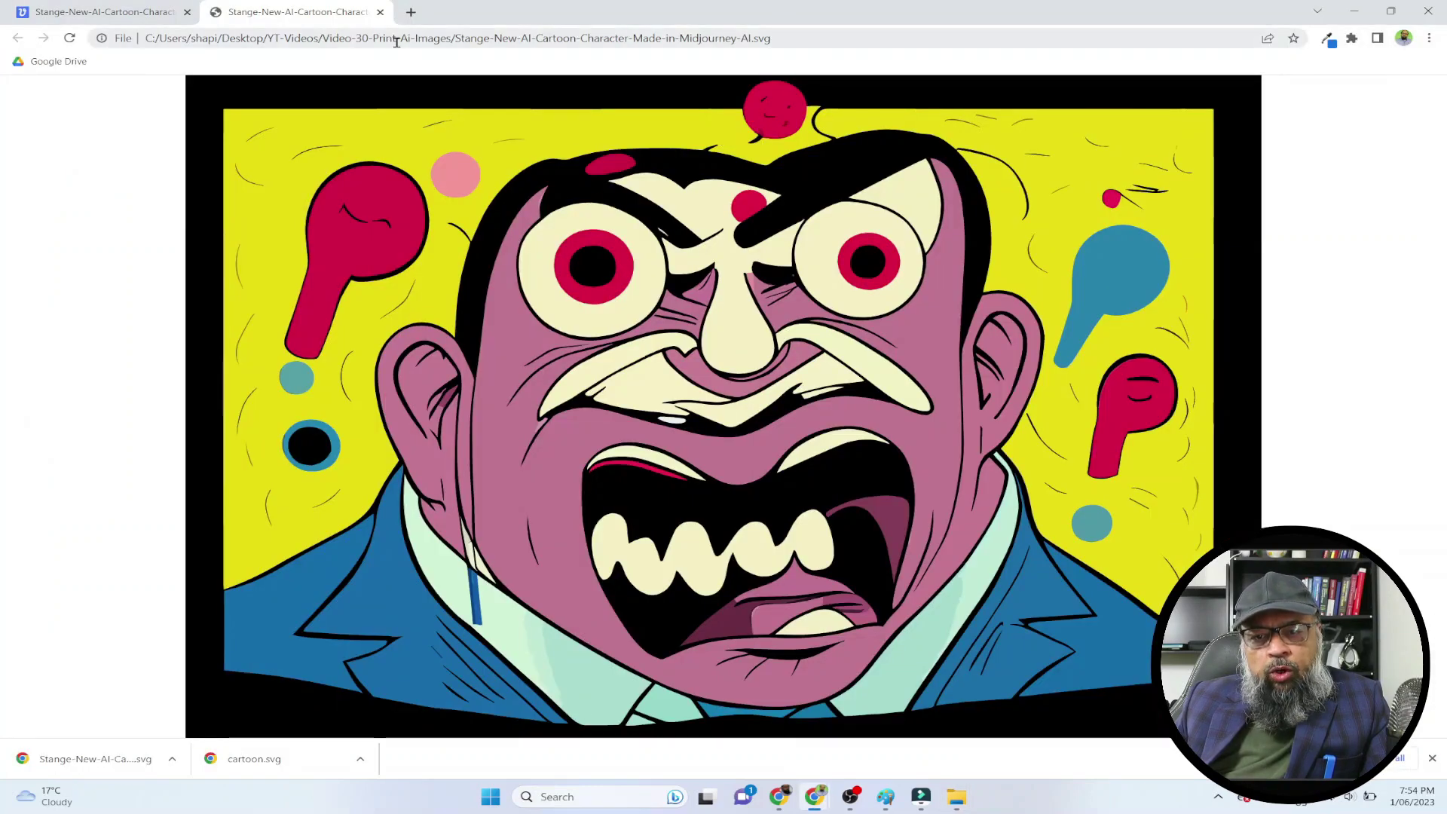
key(ctrl+w)
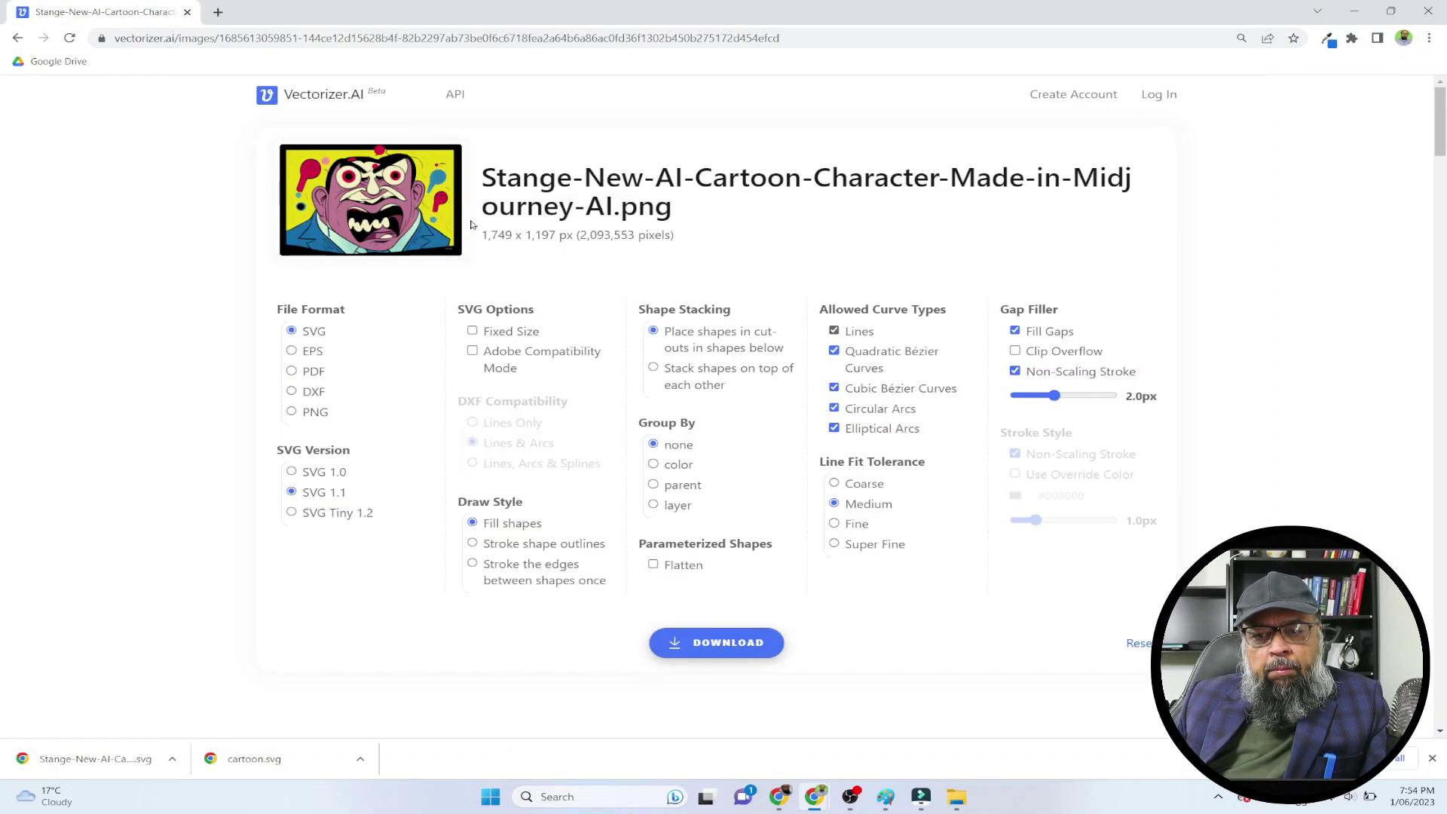
- Go to Canva in a new tab and start a blank YouTube Thumbnail design
click(217, 13)
text(can)
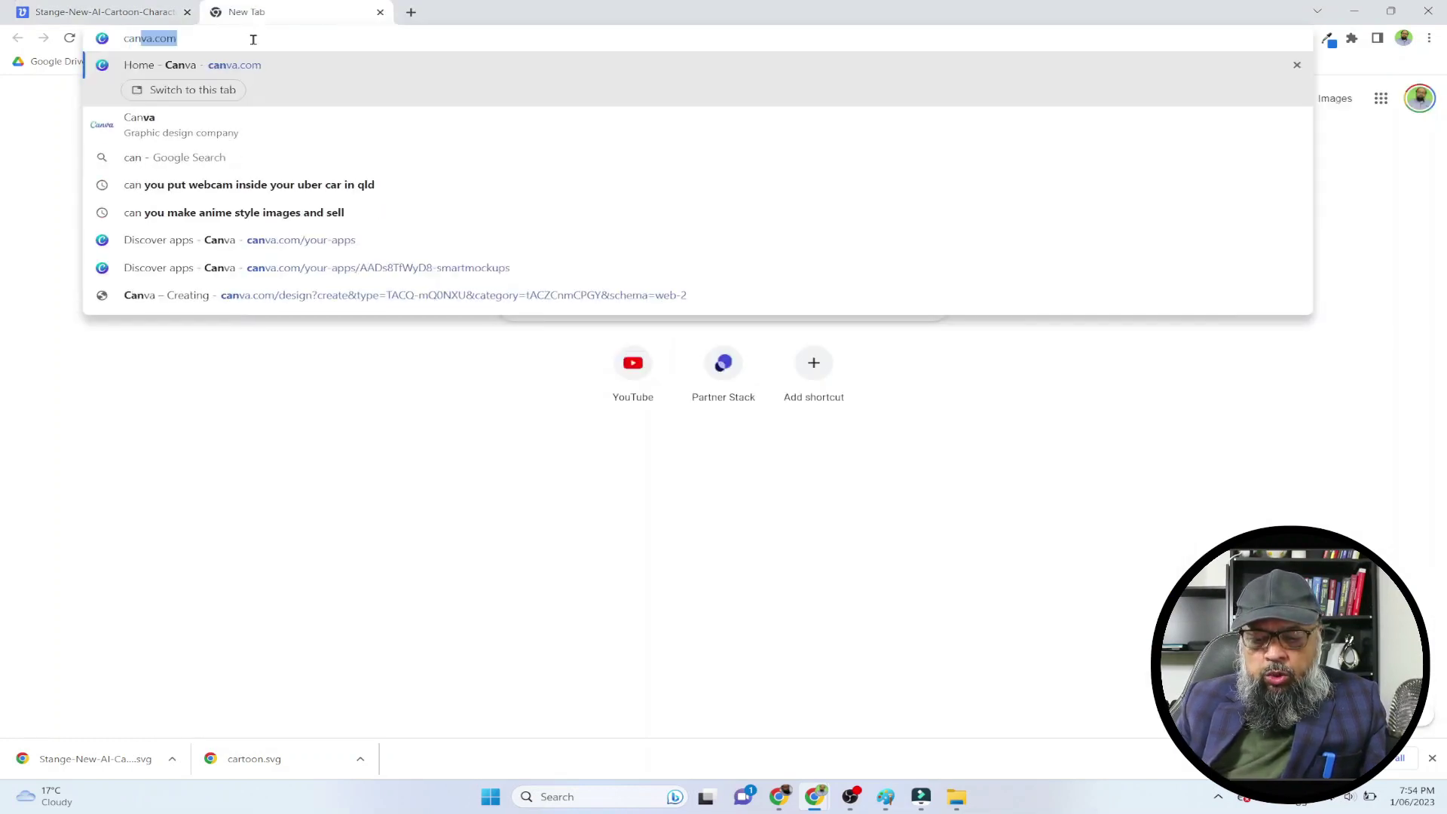
text(va)
key(Return)
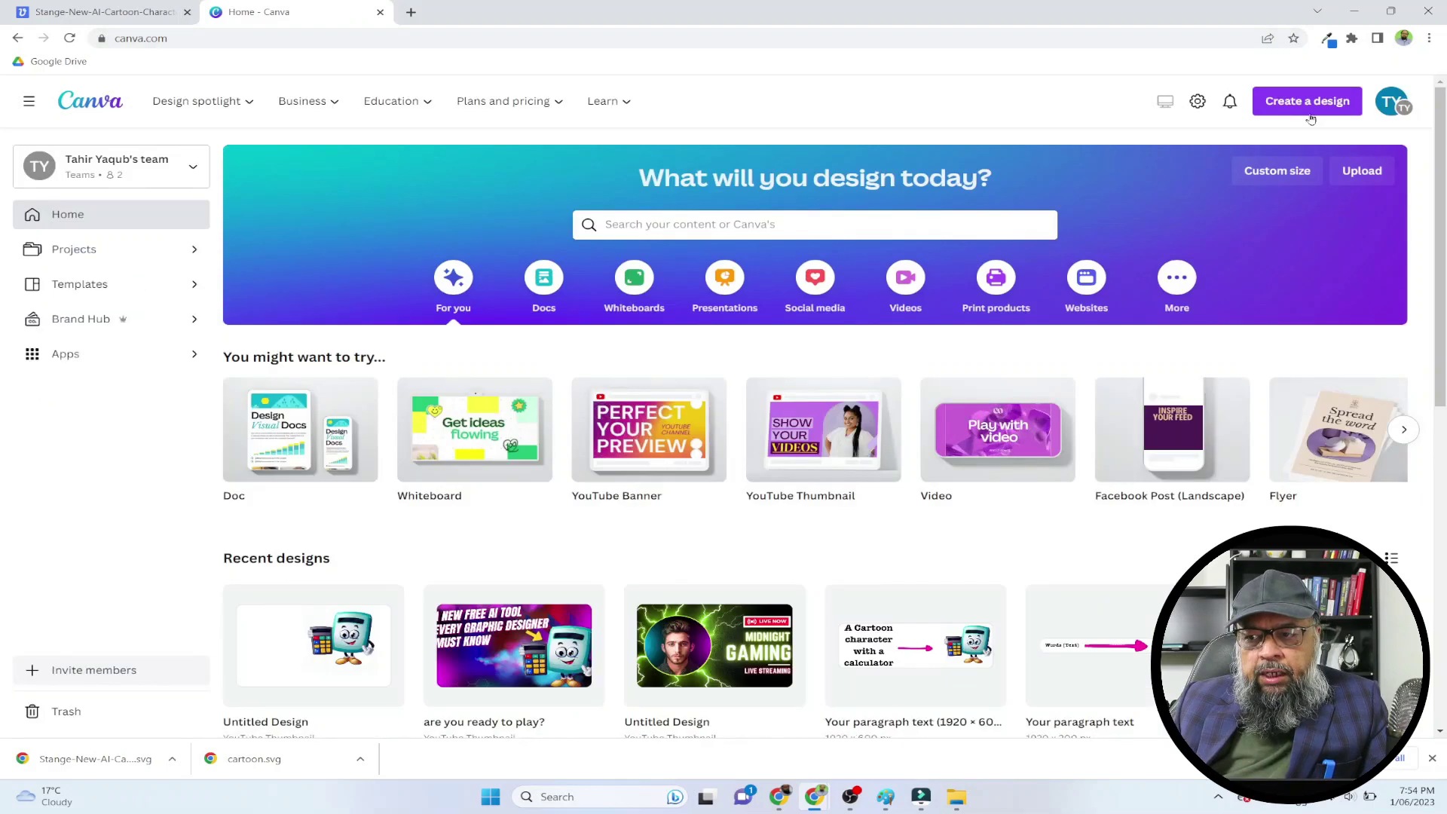
click(1309, 111)
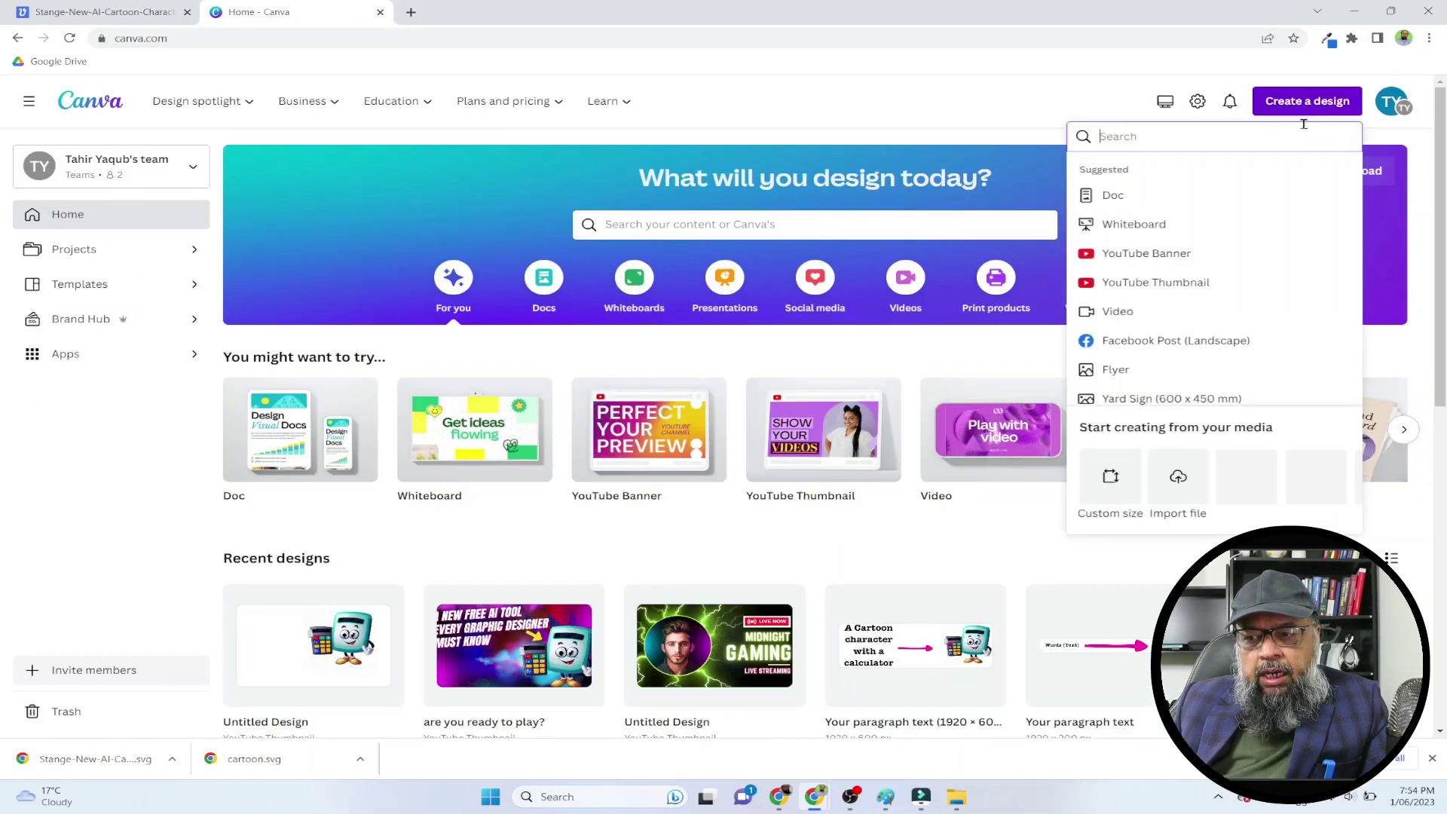
click(1216, 285)
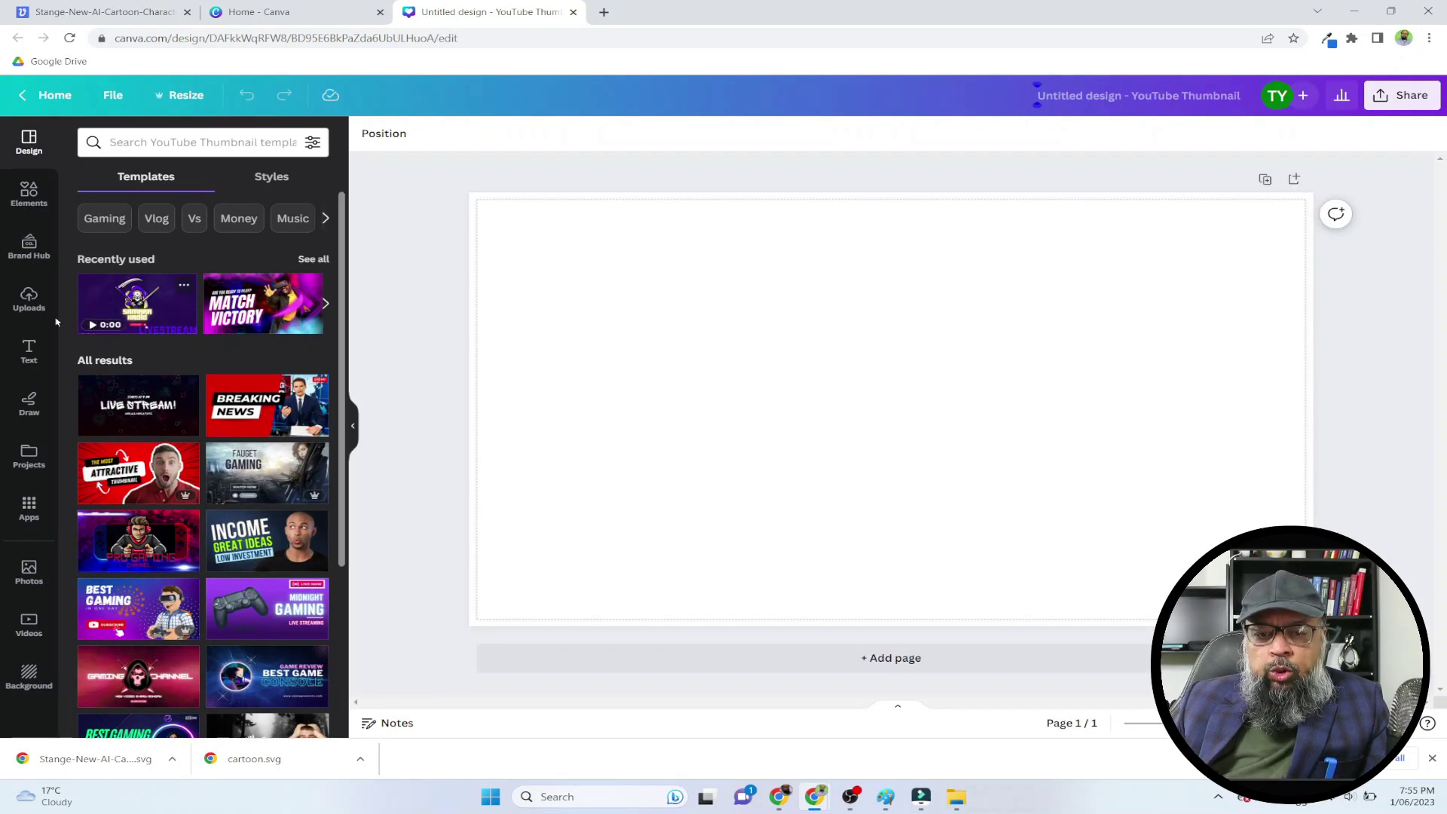
- Upload the vectorized cartoon SVG to Canva's Uploads
click(35, 310)
click(187, 177)
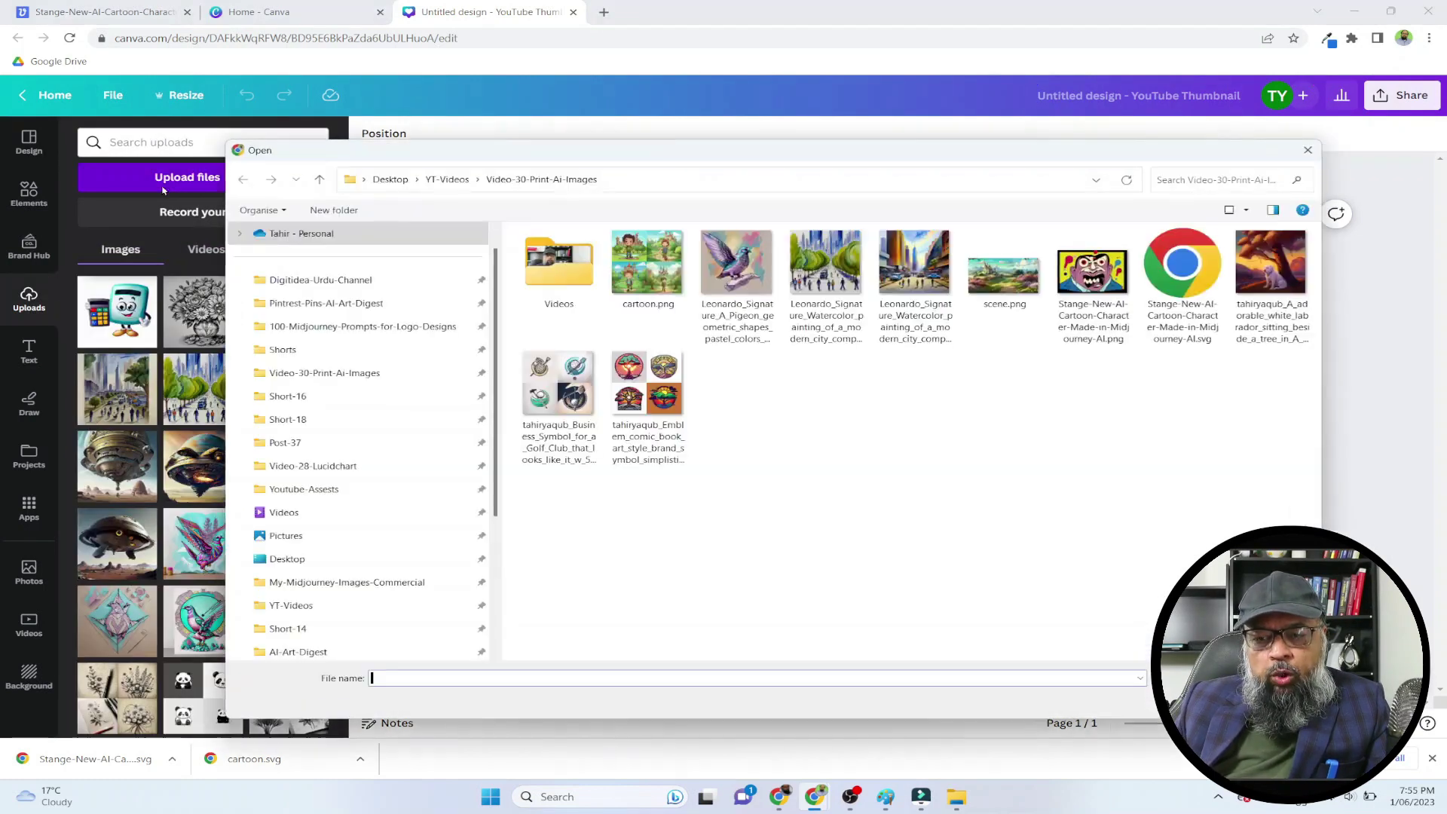
double_click(1194, 272)
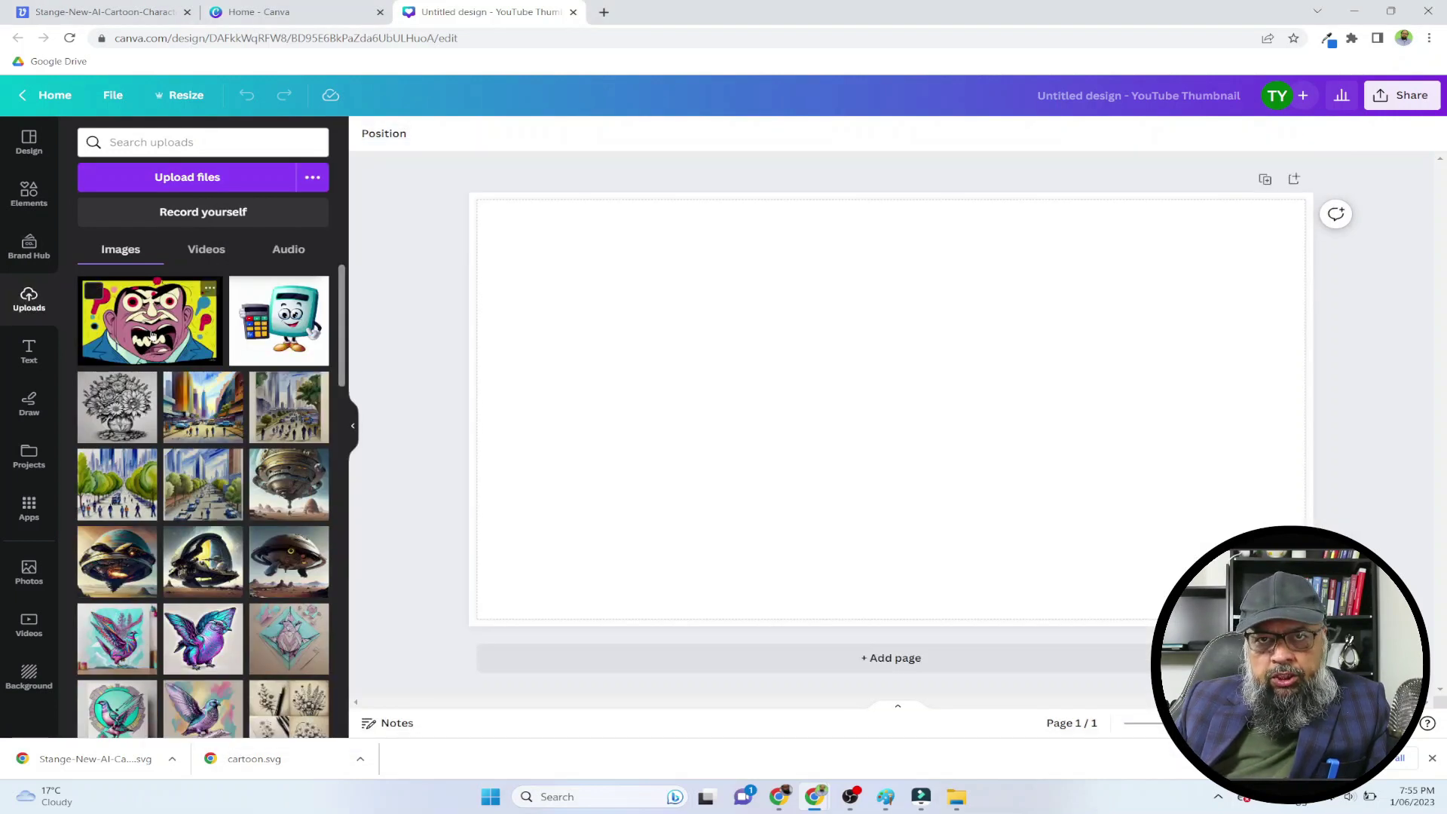
- Place the cartoon on the thumbnail and enlarge it to fill most of the page
click(152, 334)
drag(935, 450, 669, 326)
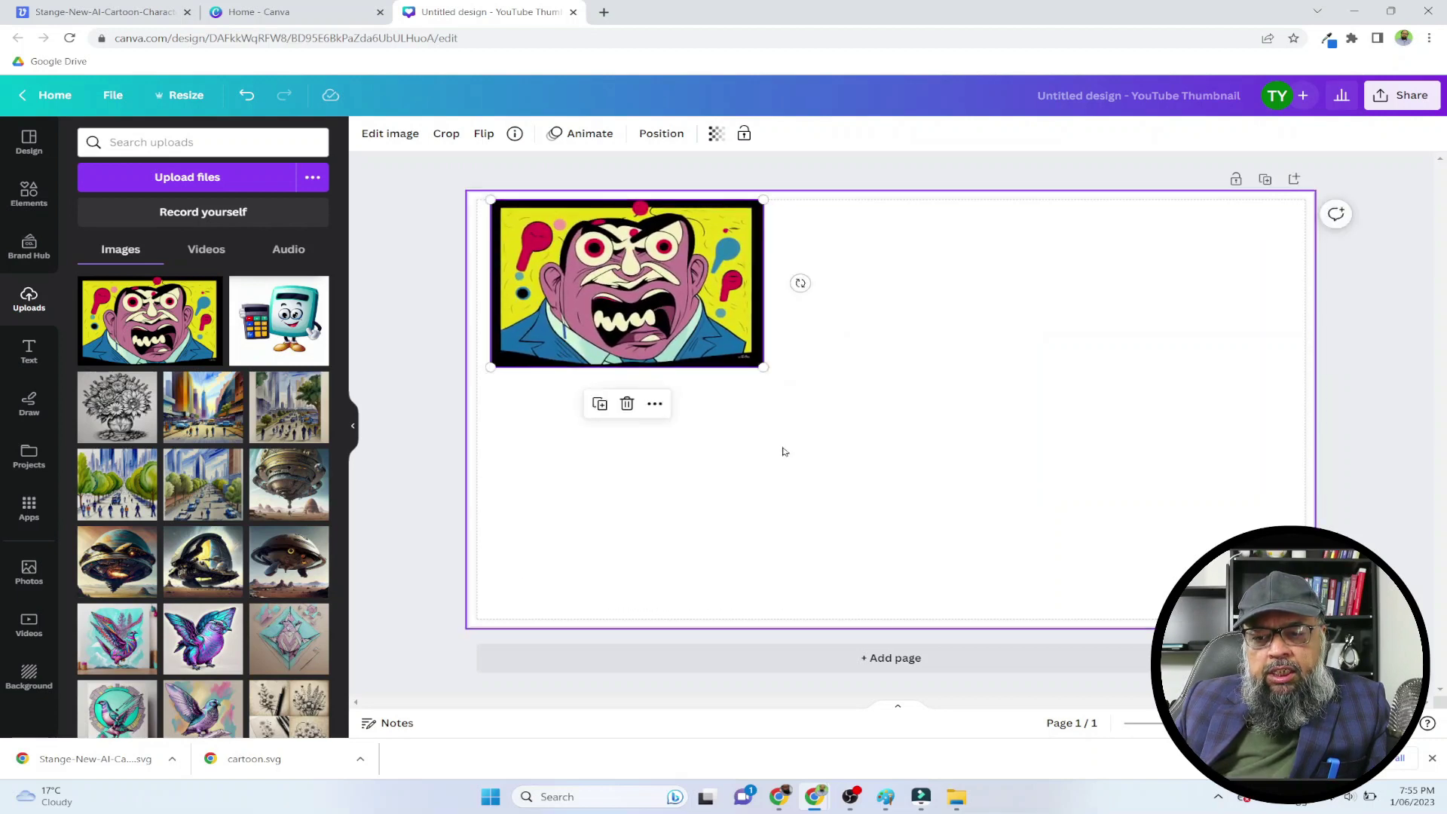
drag(763, 367, 1198, 548)
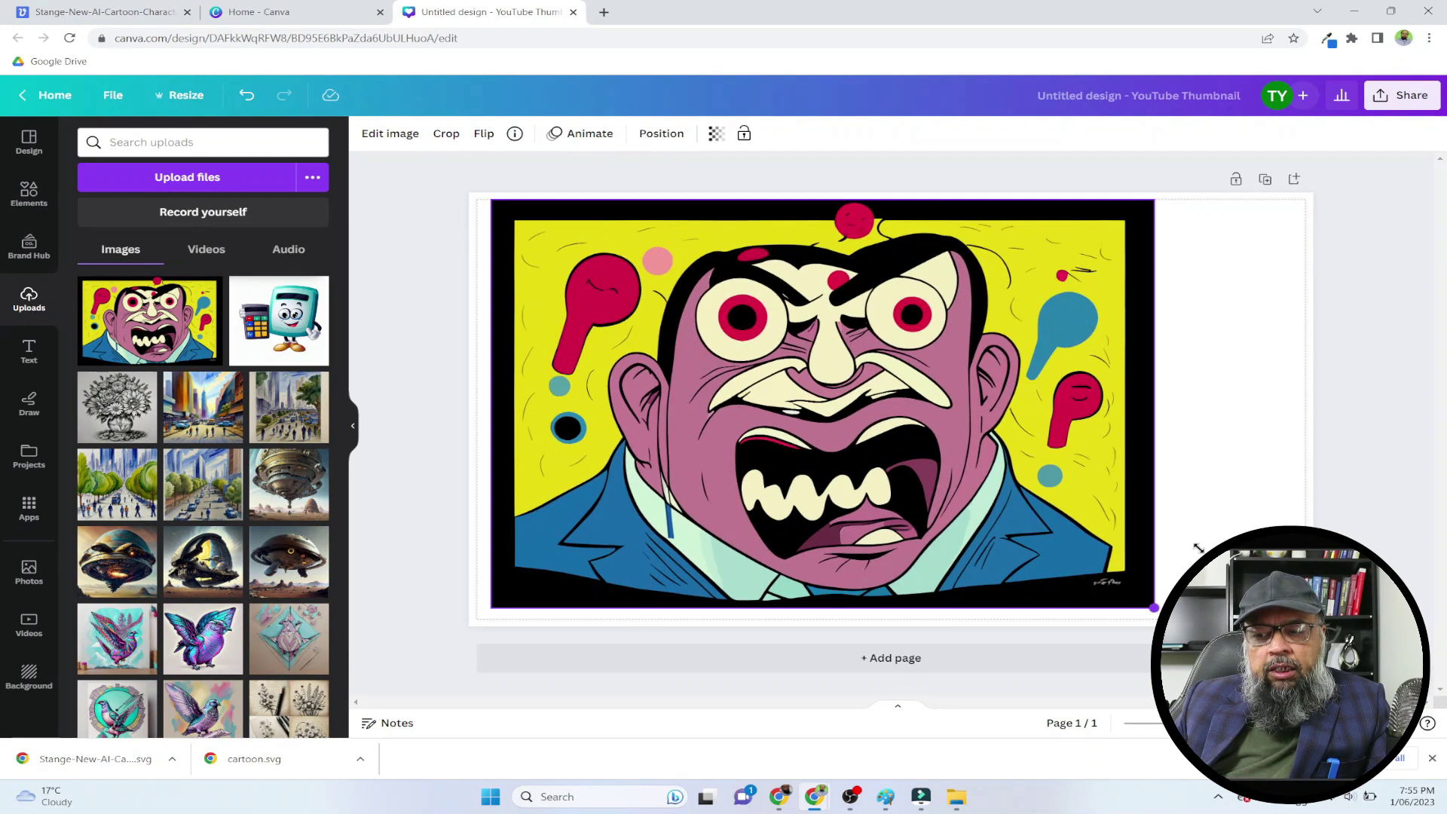
drag(1131, 453, 1224, 469)
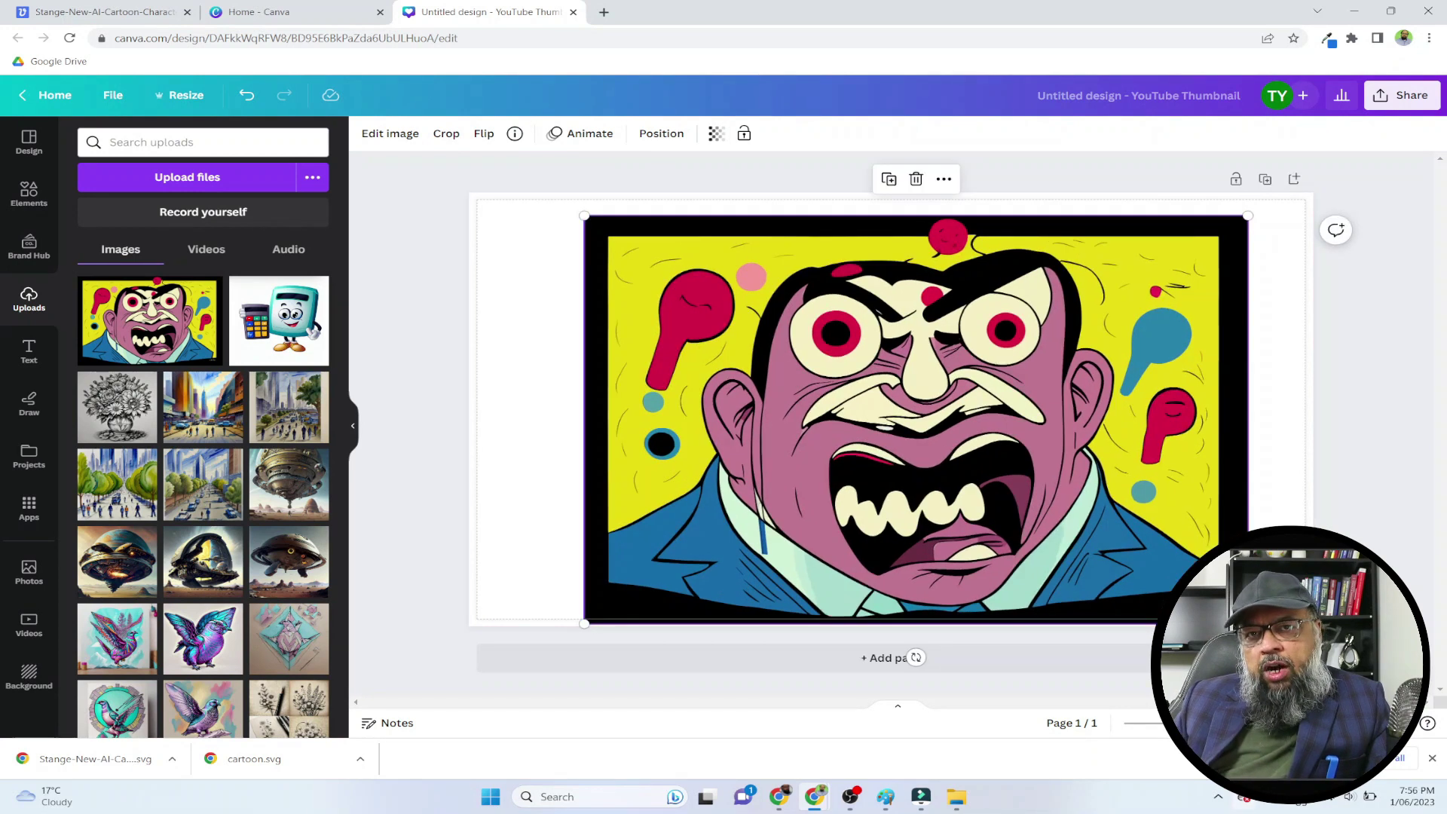